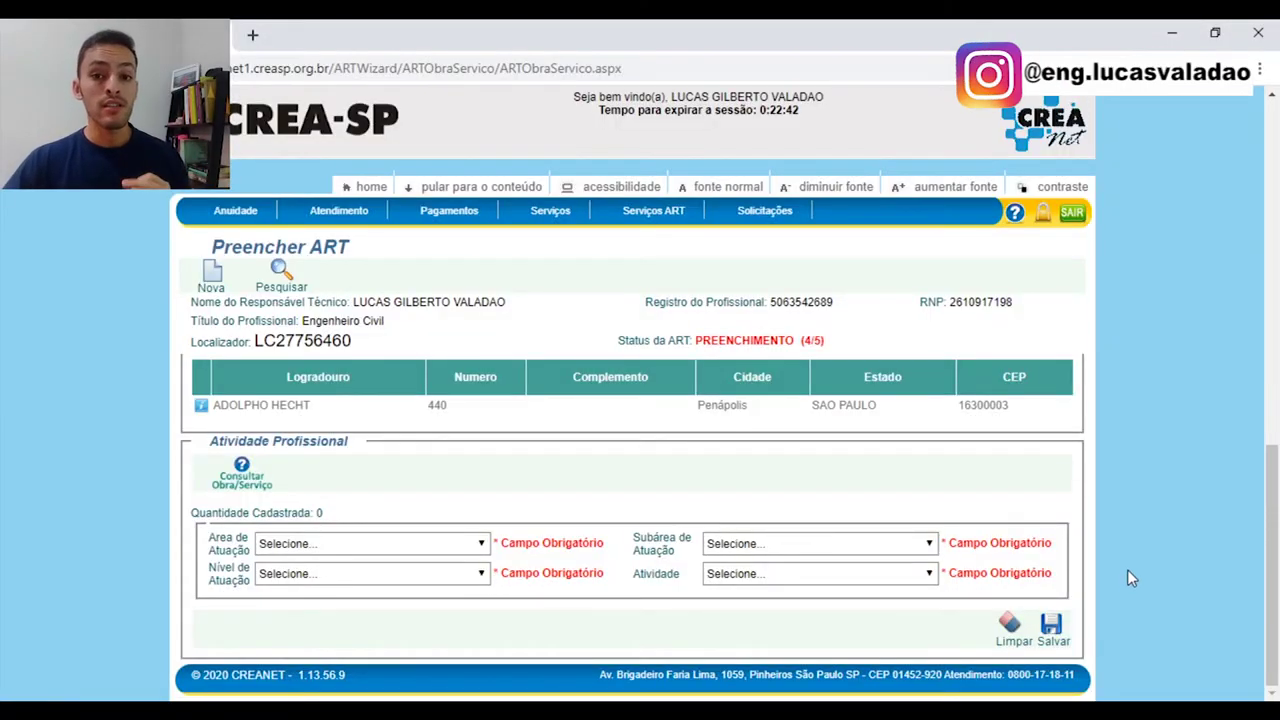
Step: Choose Construção Civil as the area of practice and Execução as the practice level
click(467, 549)
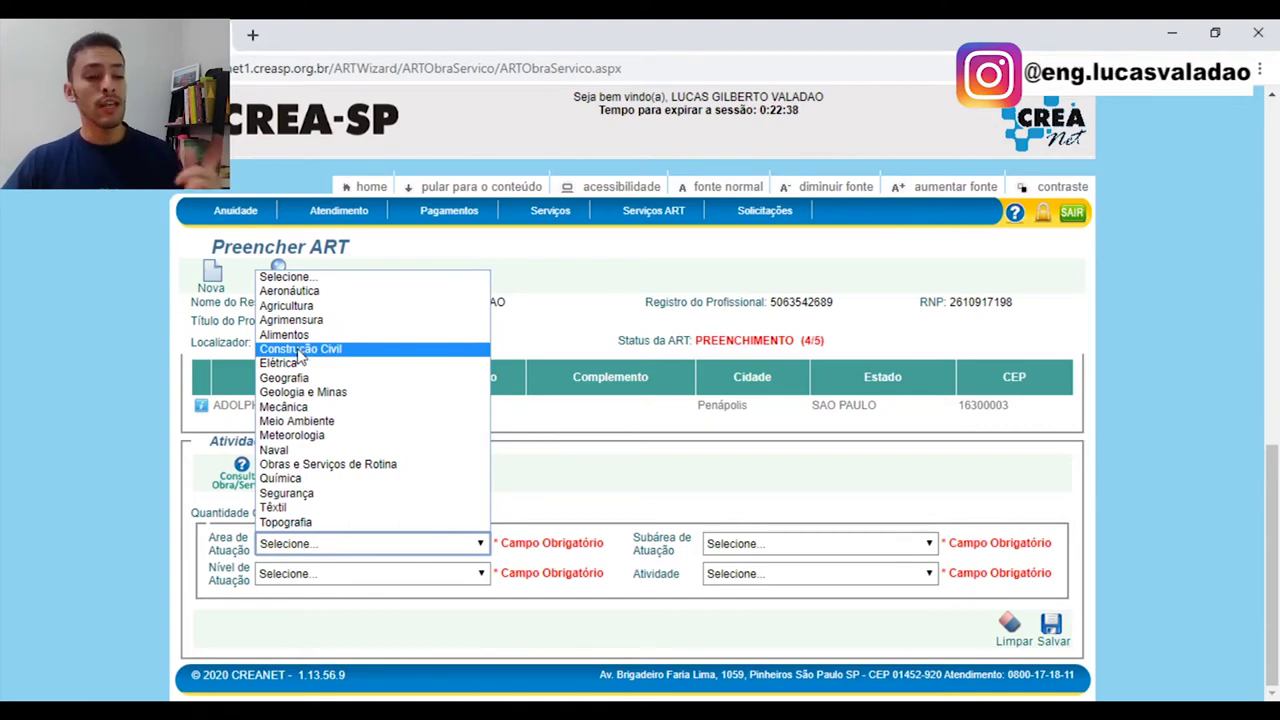
click(300, 350)
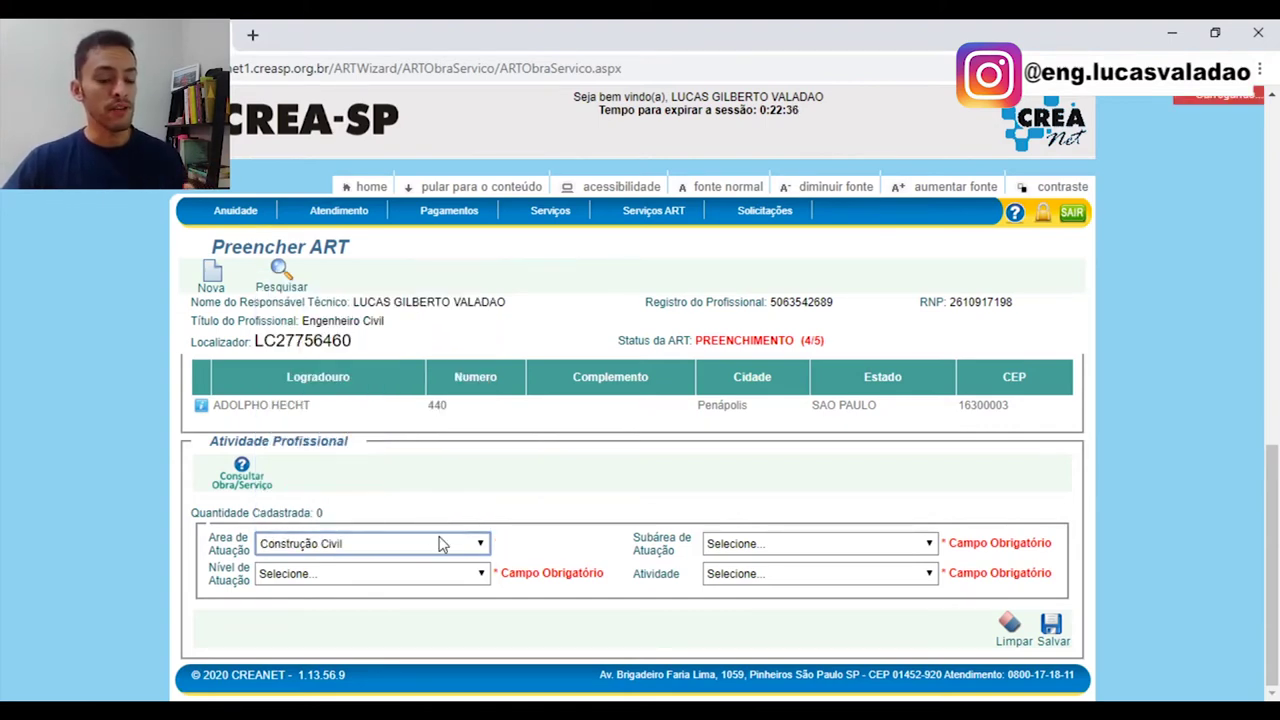
click(474, 576)
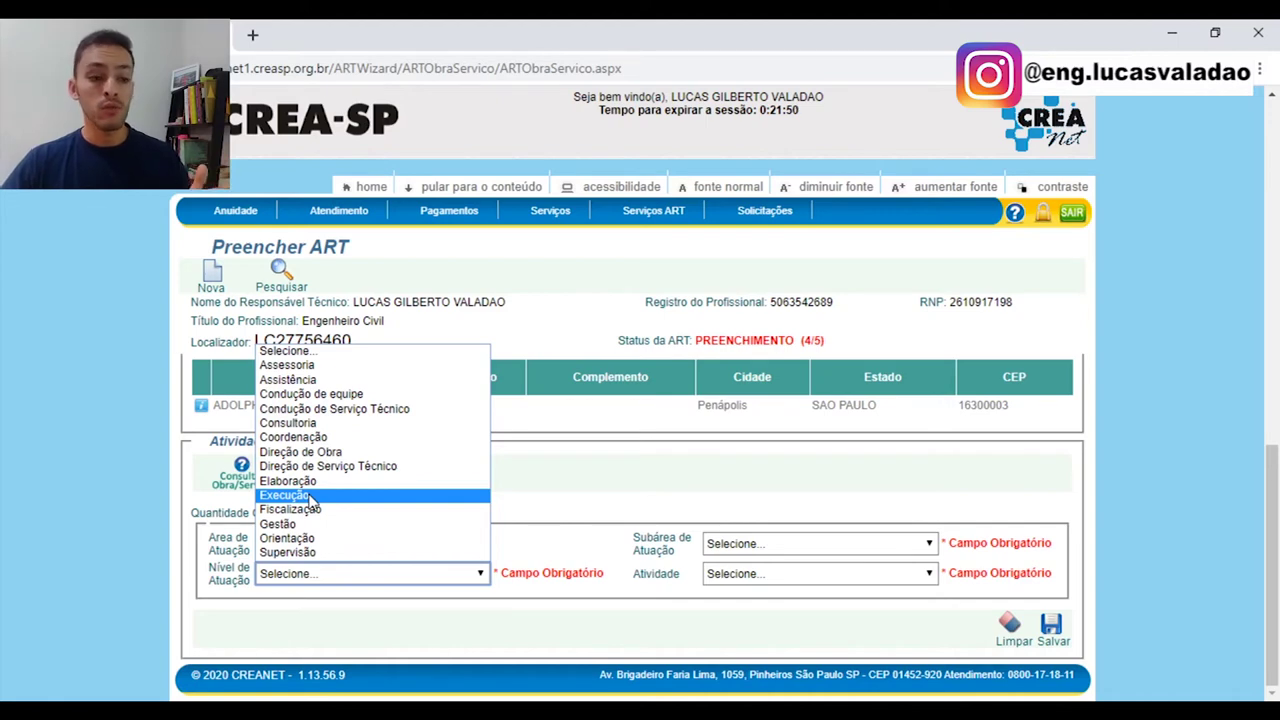
click(312, 496)
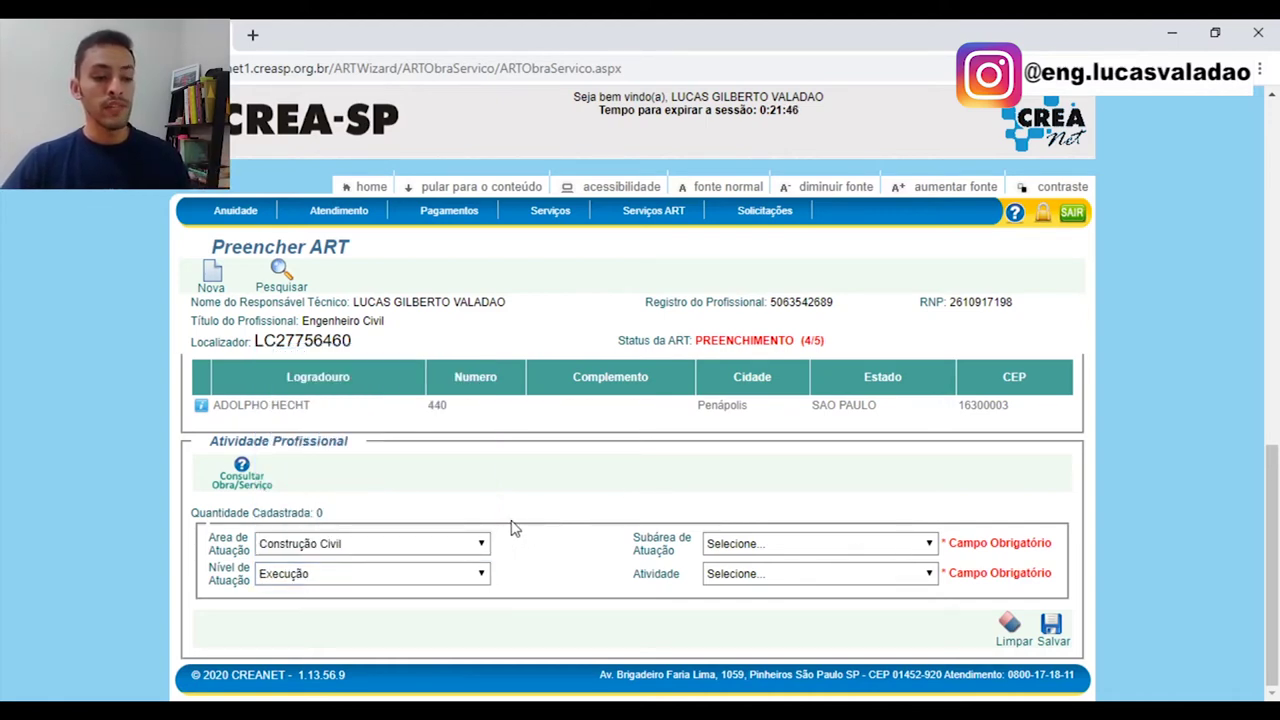
Step: Set the sub-area to Edificação and the activity to Projeto, then save the choices
click(834, 545)
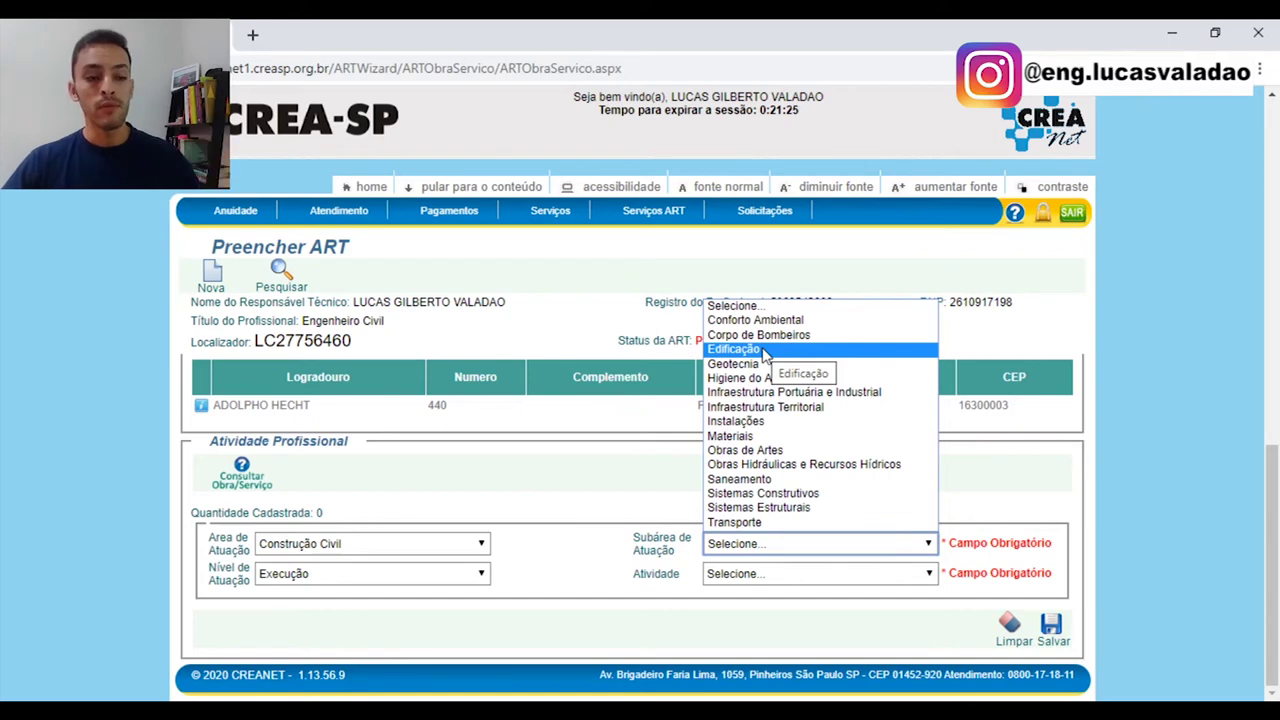
key(Escape)
key(Down)
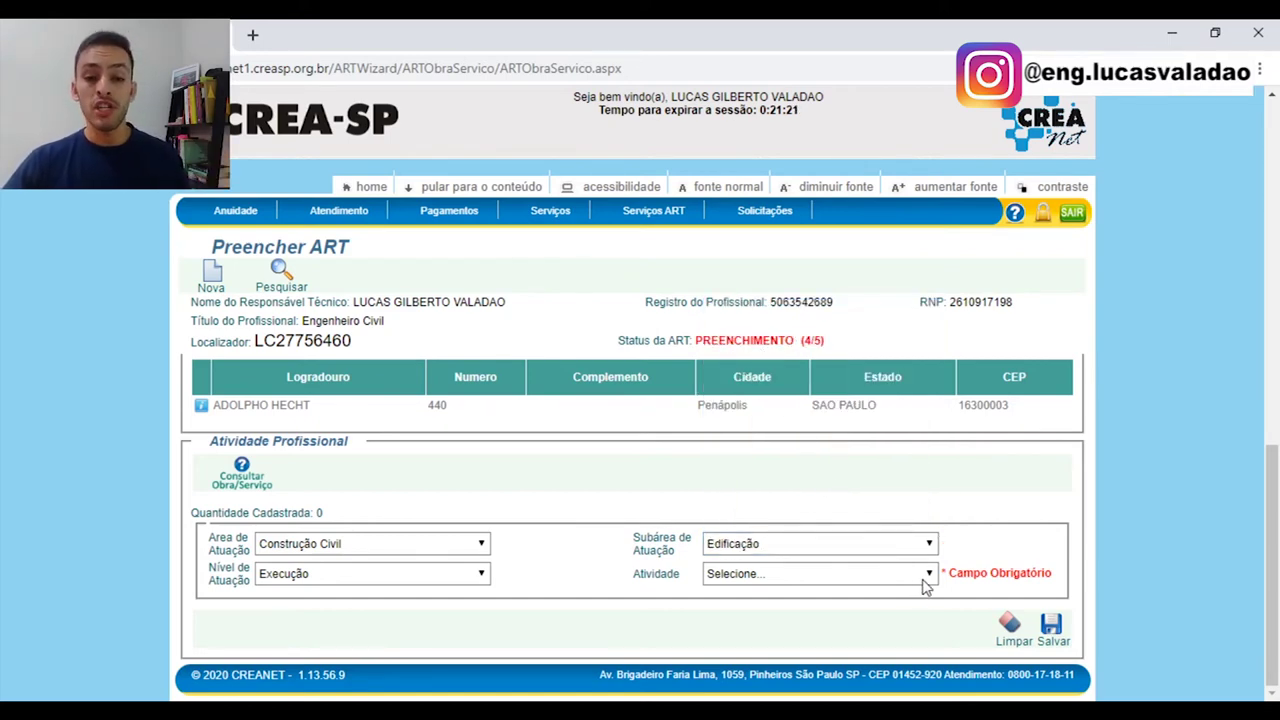
click(925, 584)
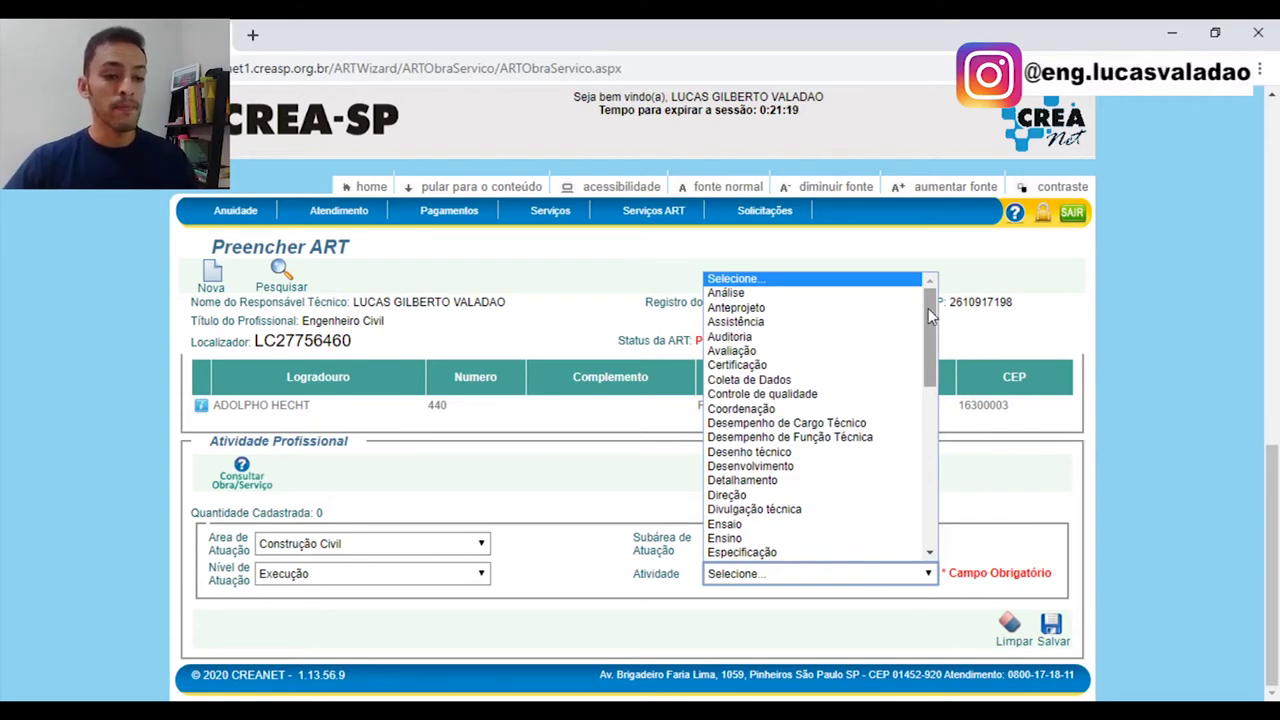
drag(928, 310, 924, 472)
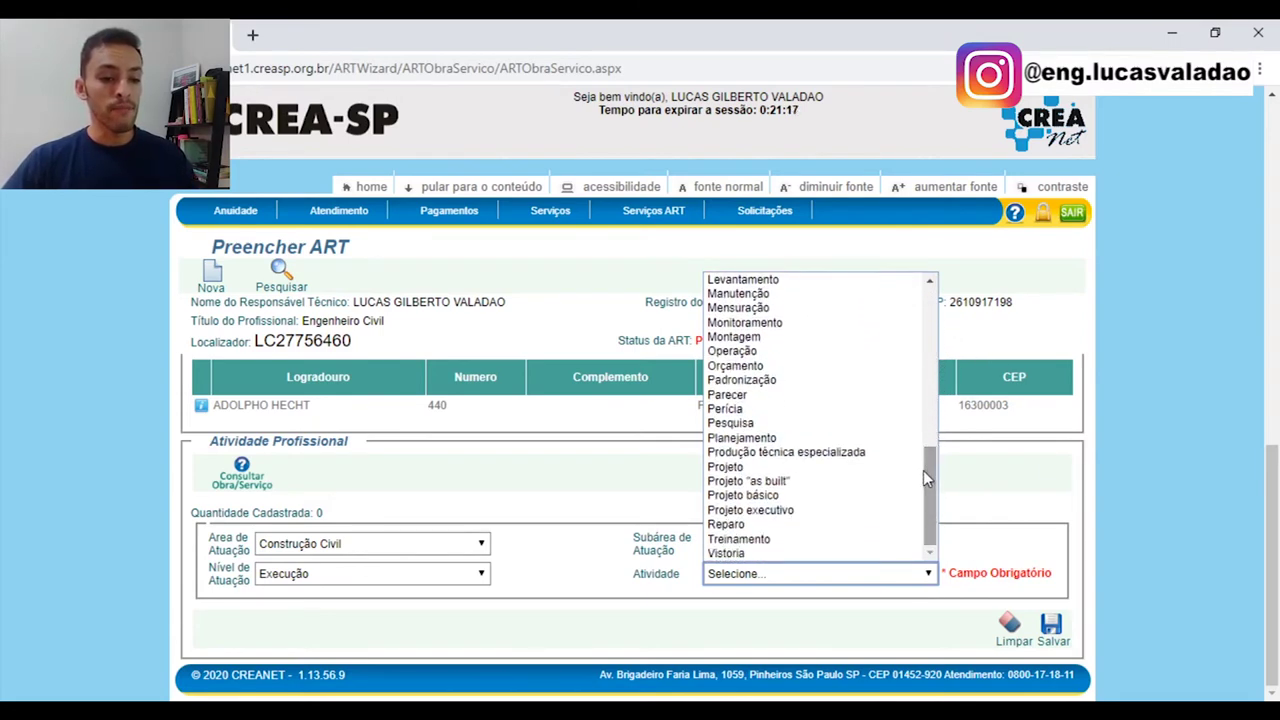
click(801, 468)
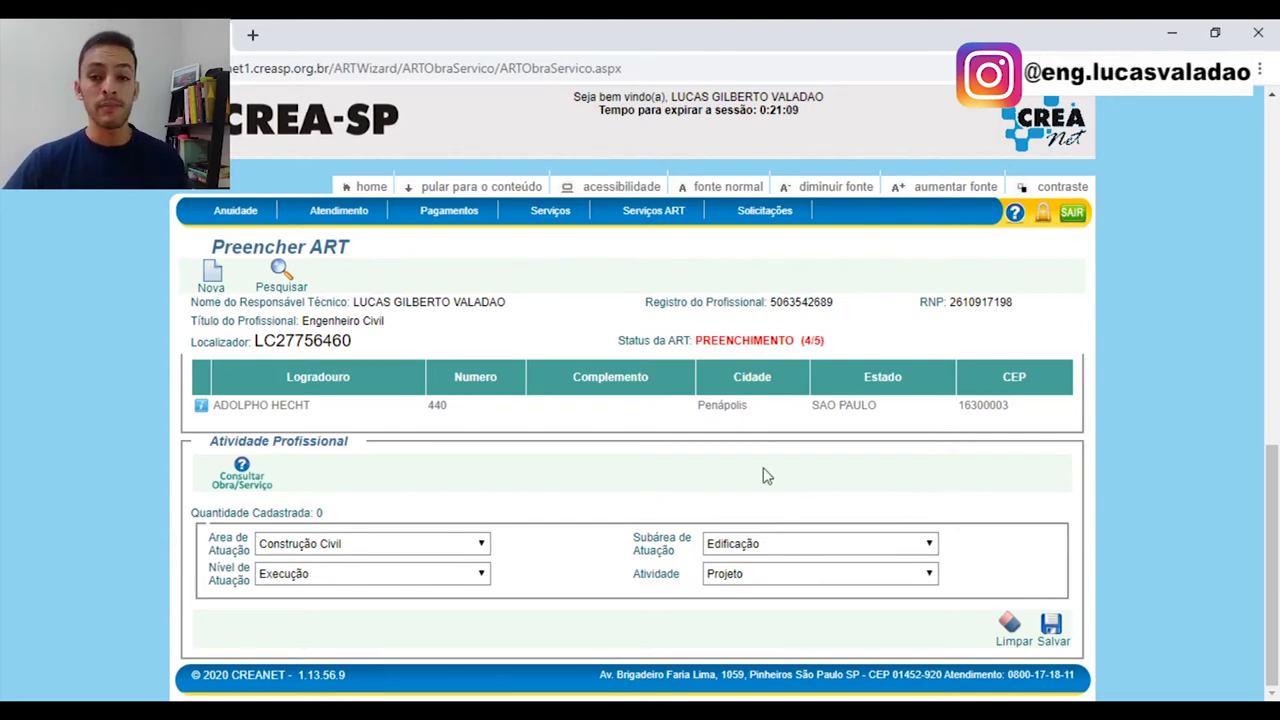
click(1051, 626)
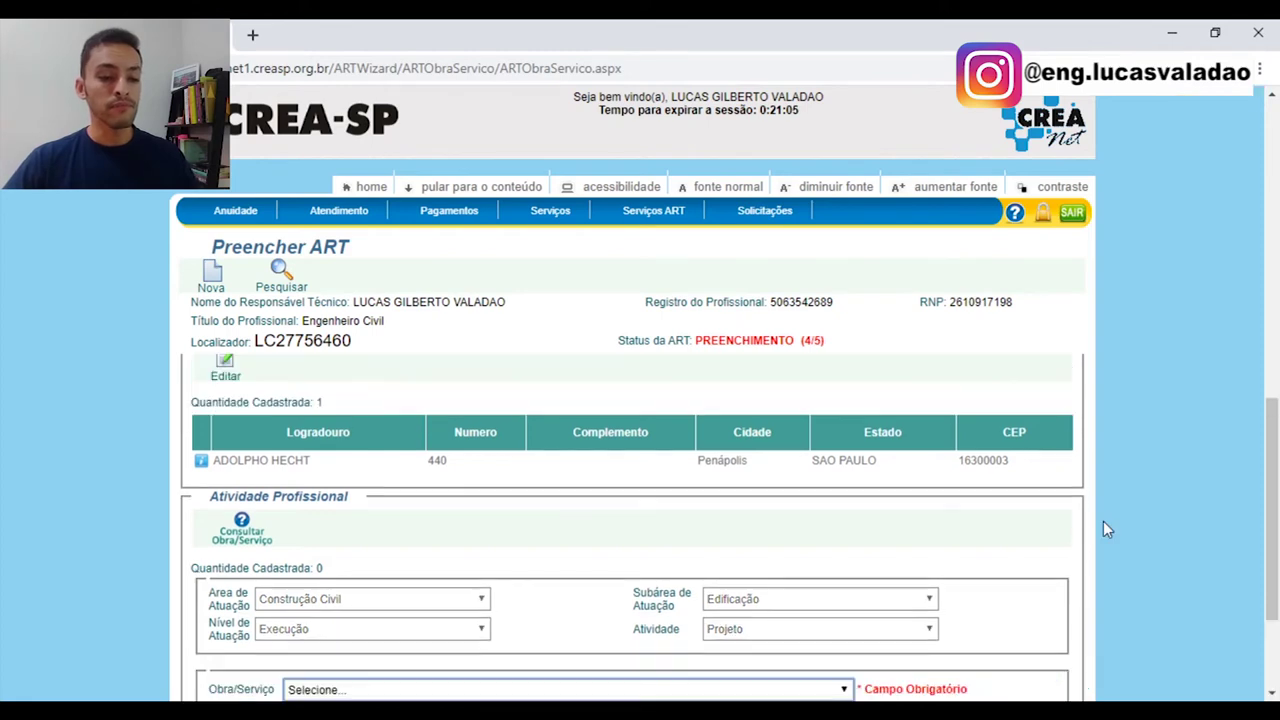
Step: Choose Edificação as the work/service type, leaving the complement empty
scroll(1015, 548, down, 2)
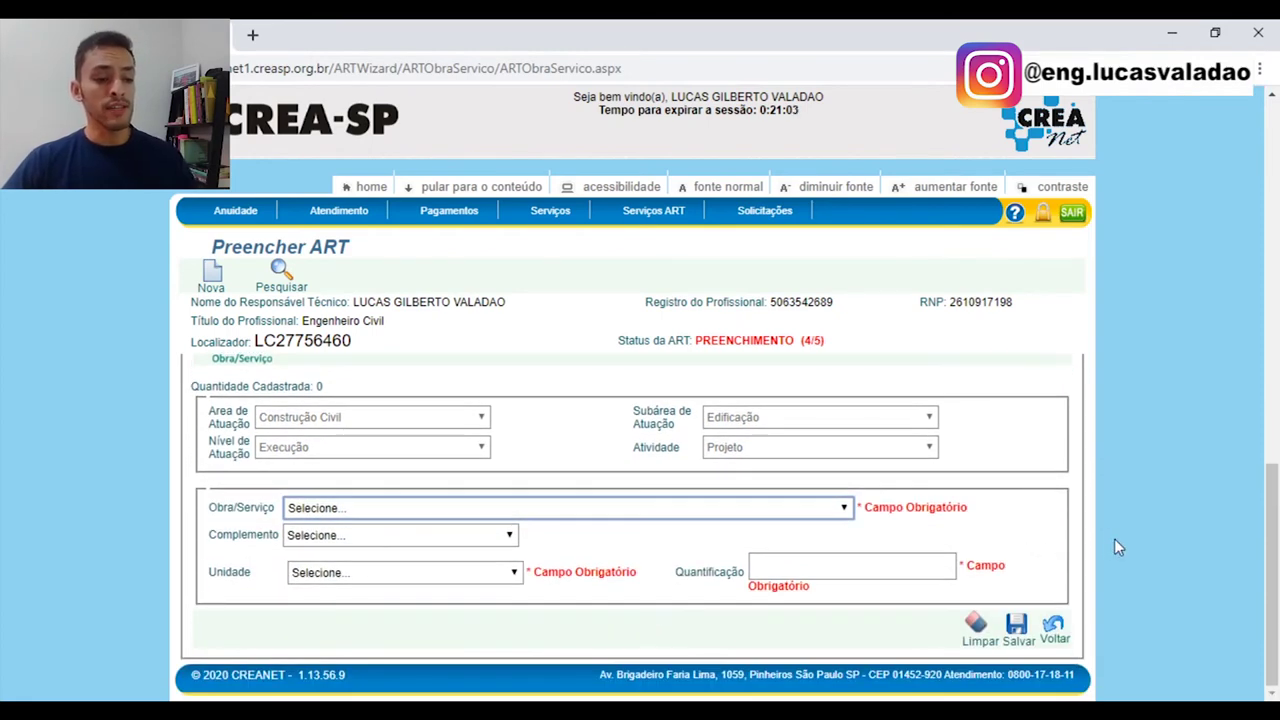
click(844, 513)
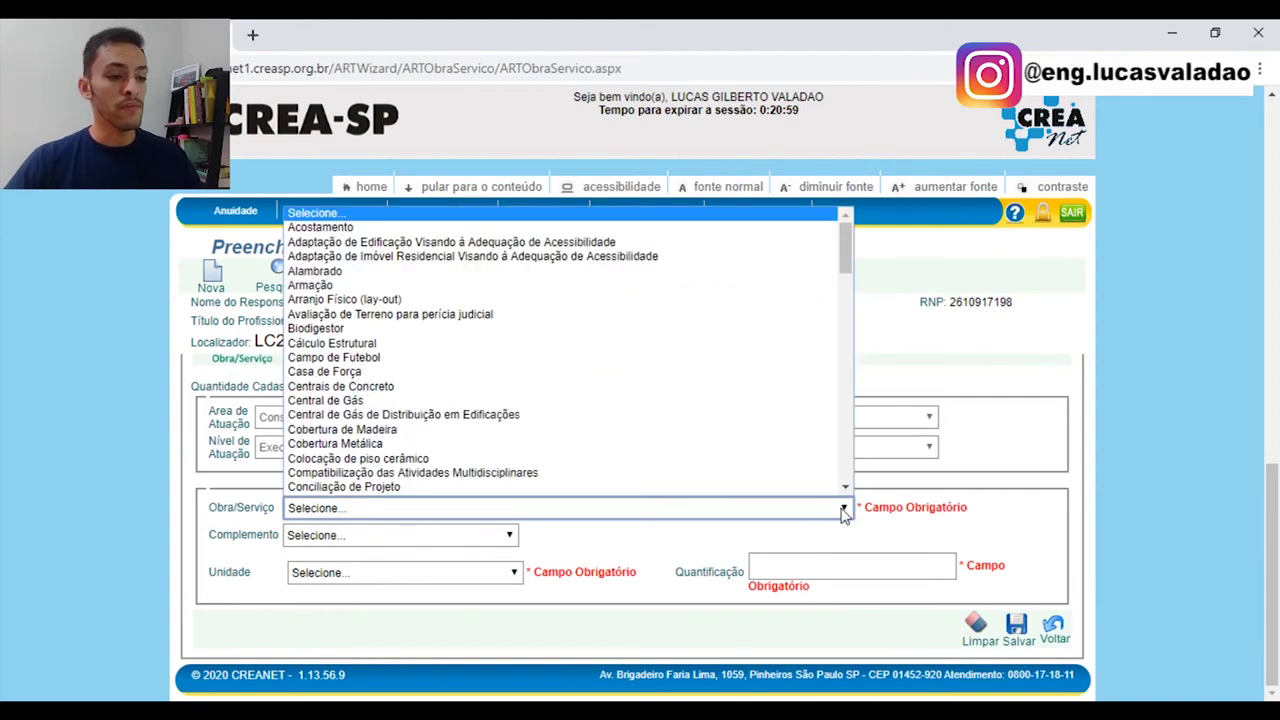
mouse_move(847, 255)
mouse_down()
mouse_move(853, 355)
mouse_move(848, 322)
mouse_up()
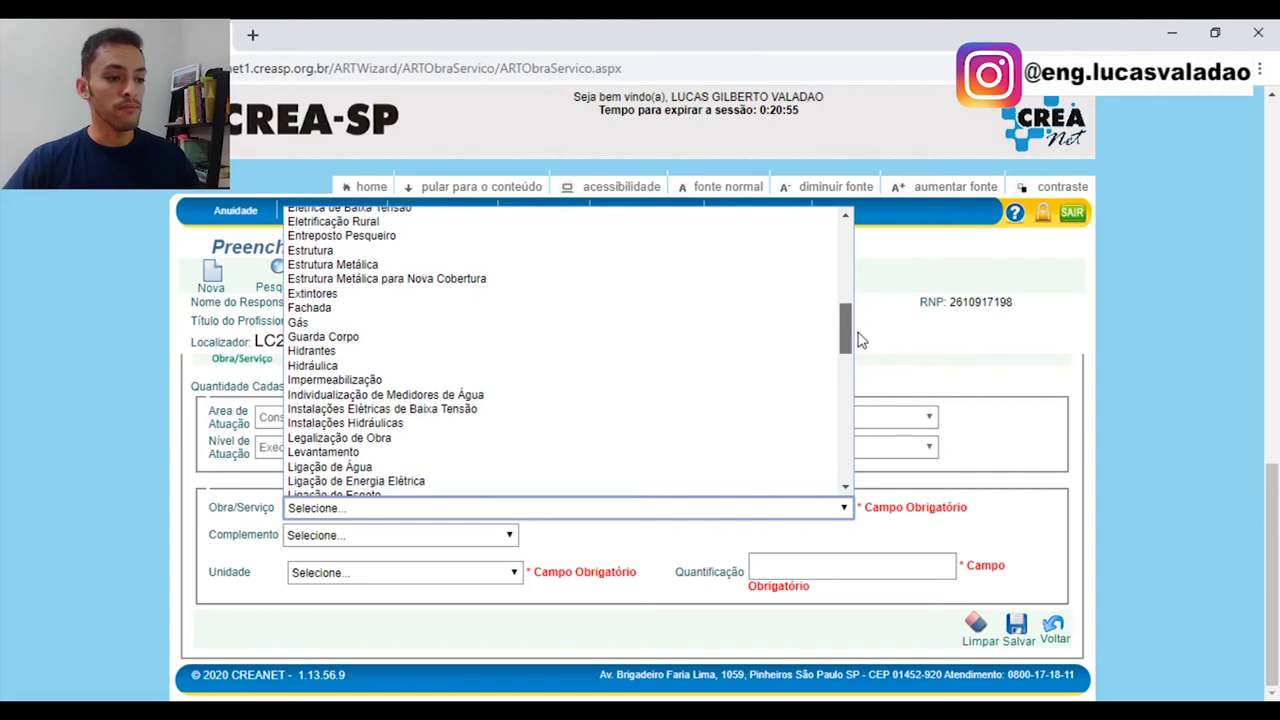
scroll(450, 270, up, 2)
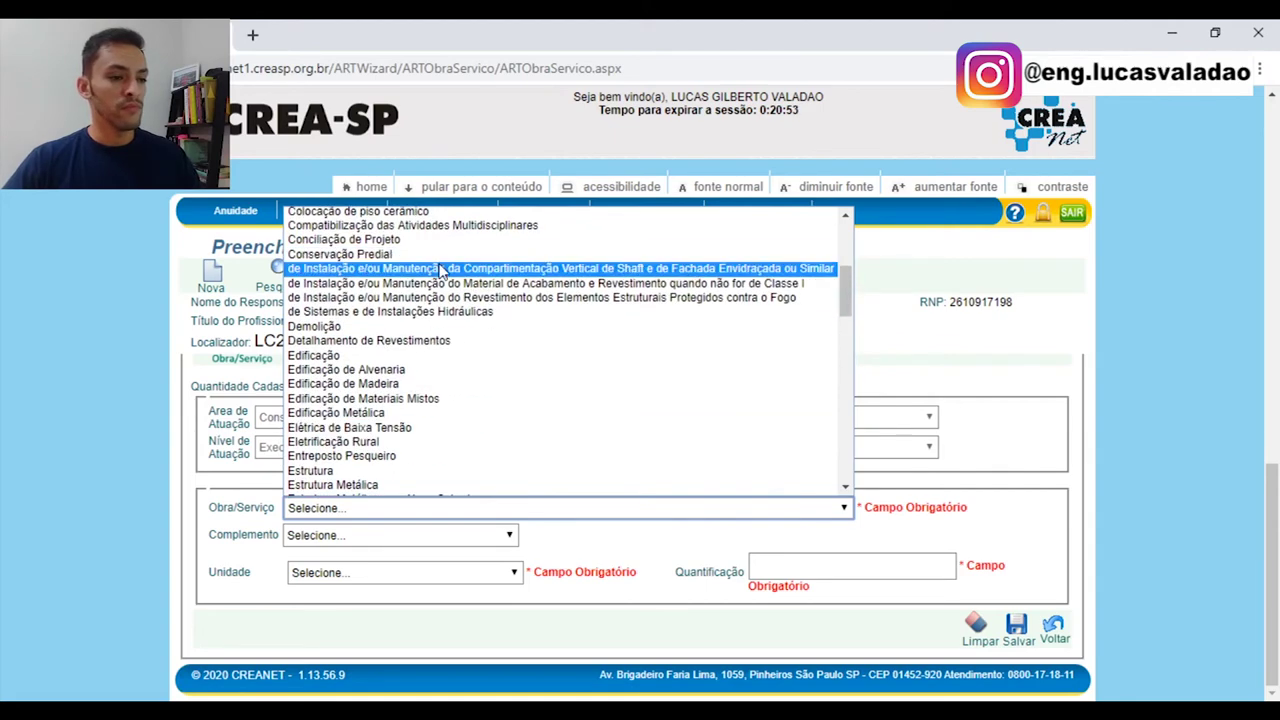
click(348, 357)
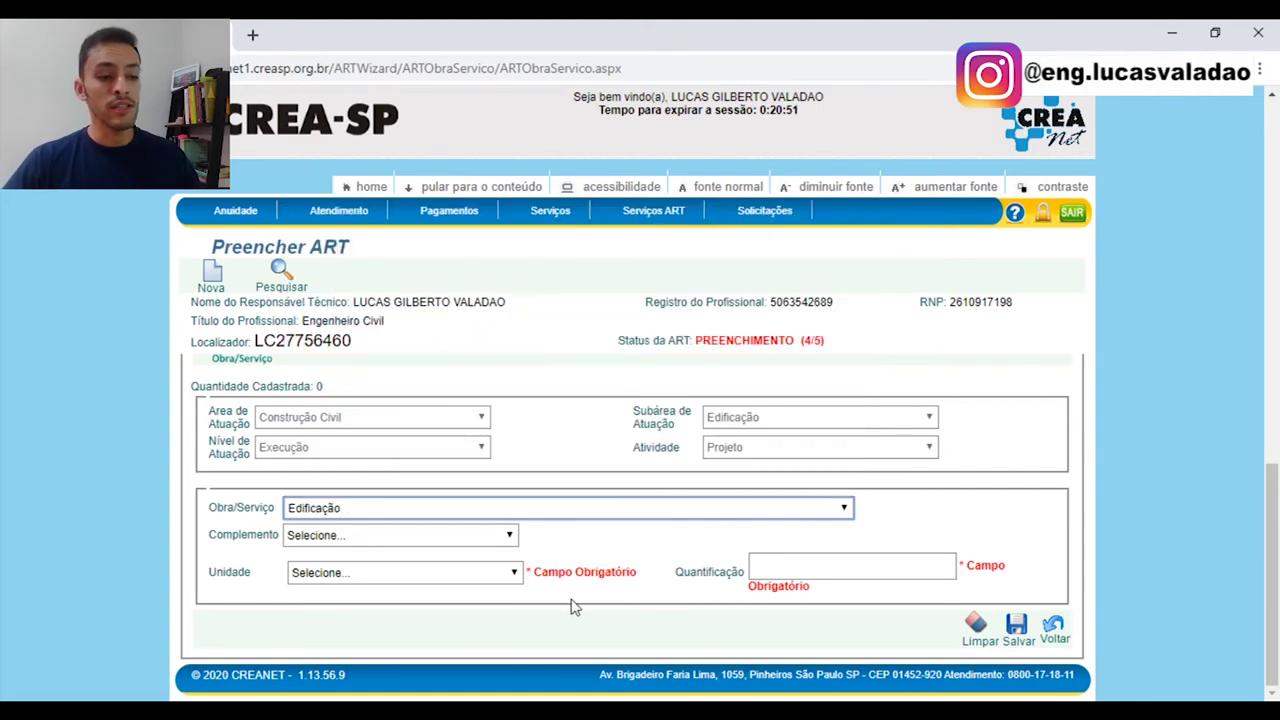
scroll(528, 600, down, 1)
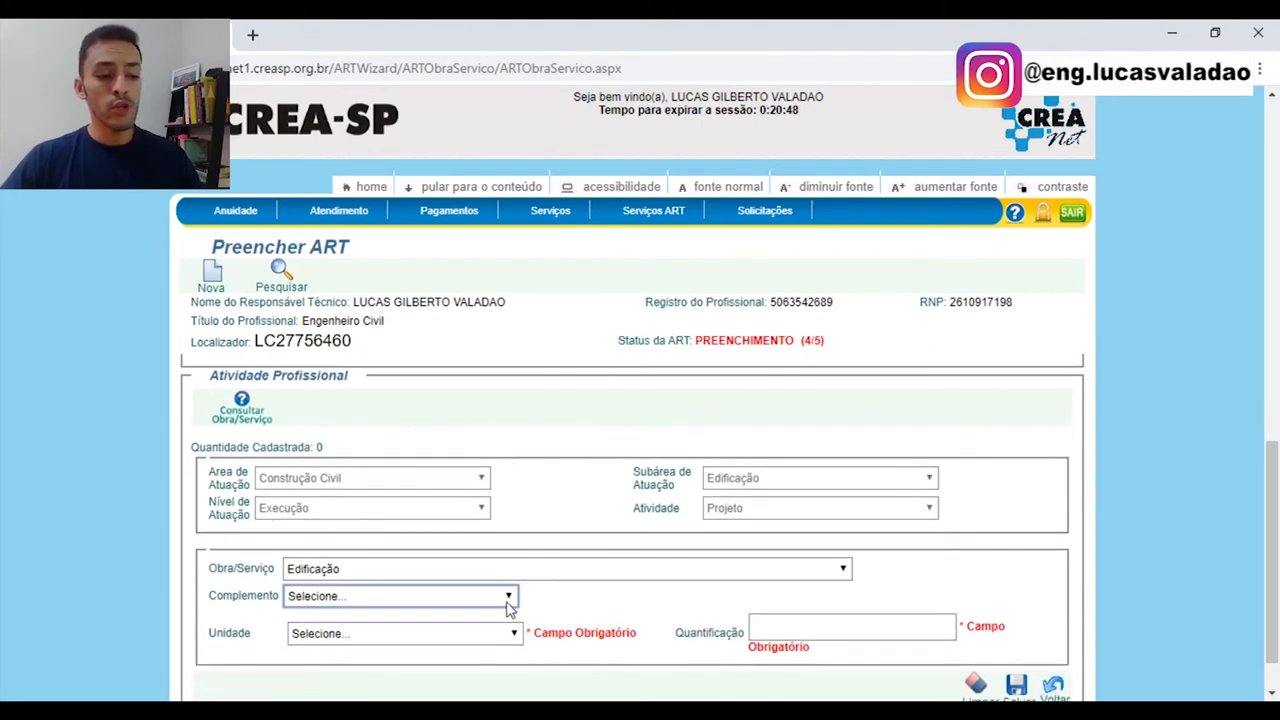
click(508, 600)
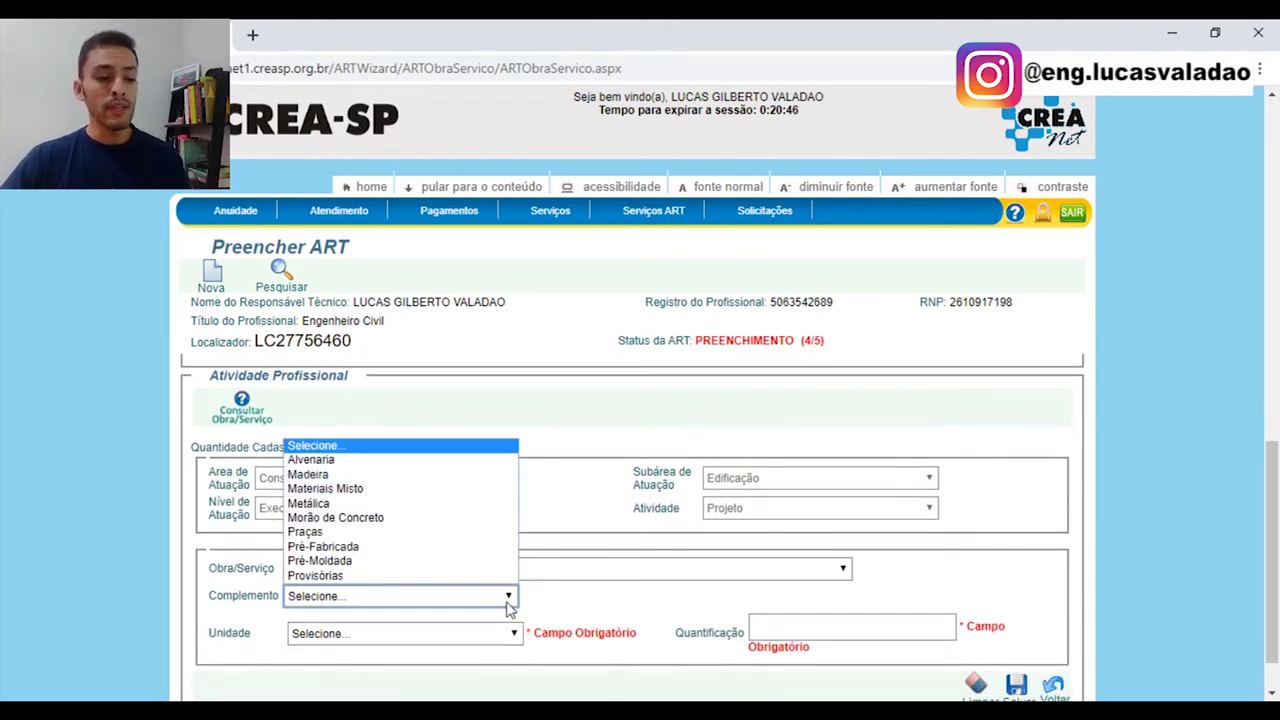
click(508, 600)
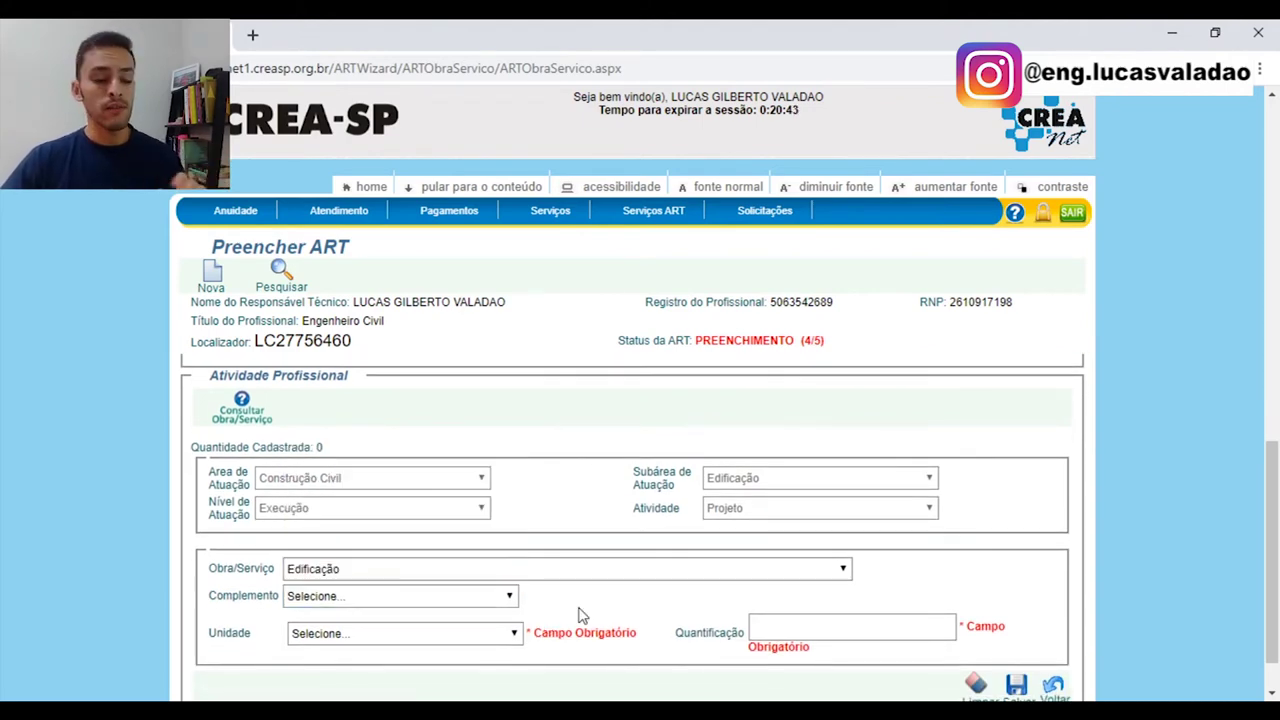
Step: Set the unit to metro quadrado and the quantity to 70, then save
click(510, 638)
text(metro)
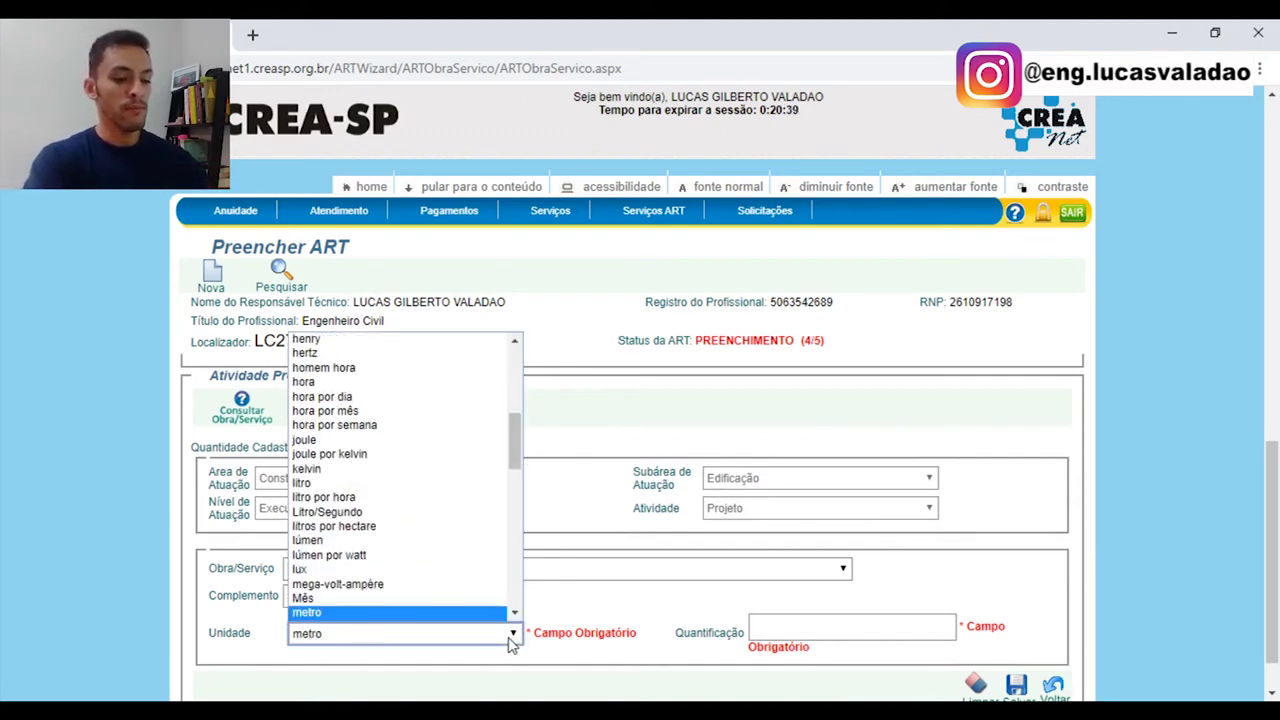
text( quadrado)
key(Return)
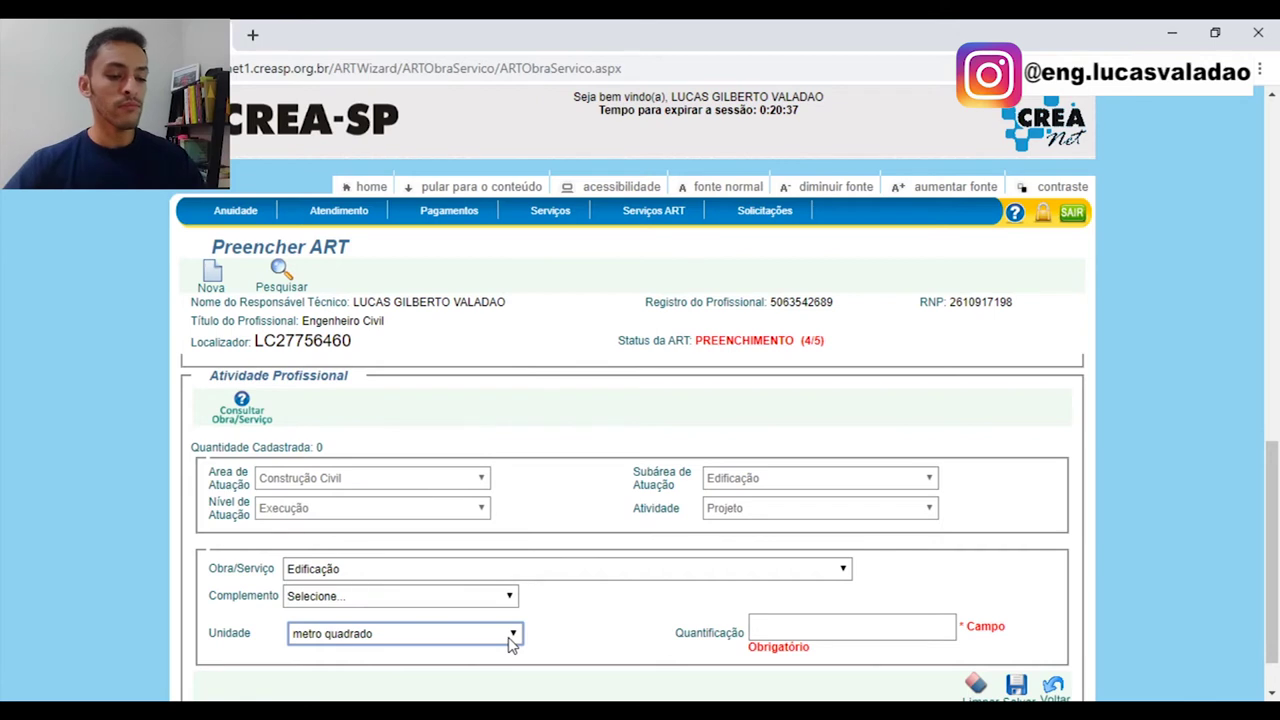
click(880, 631)
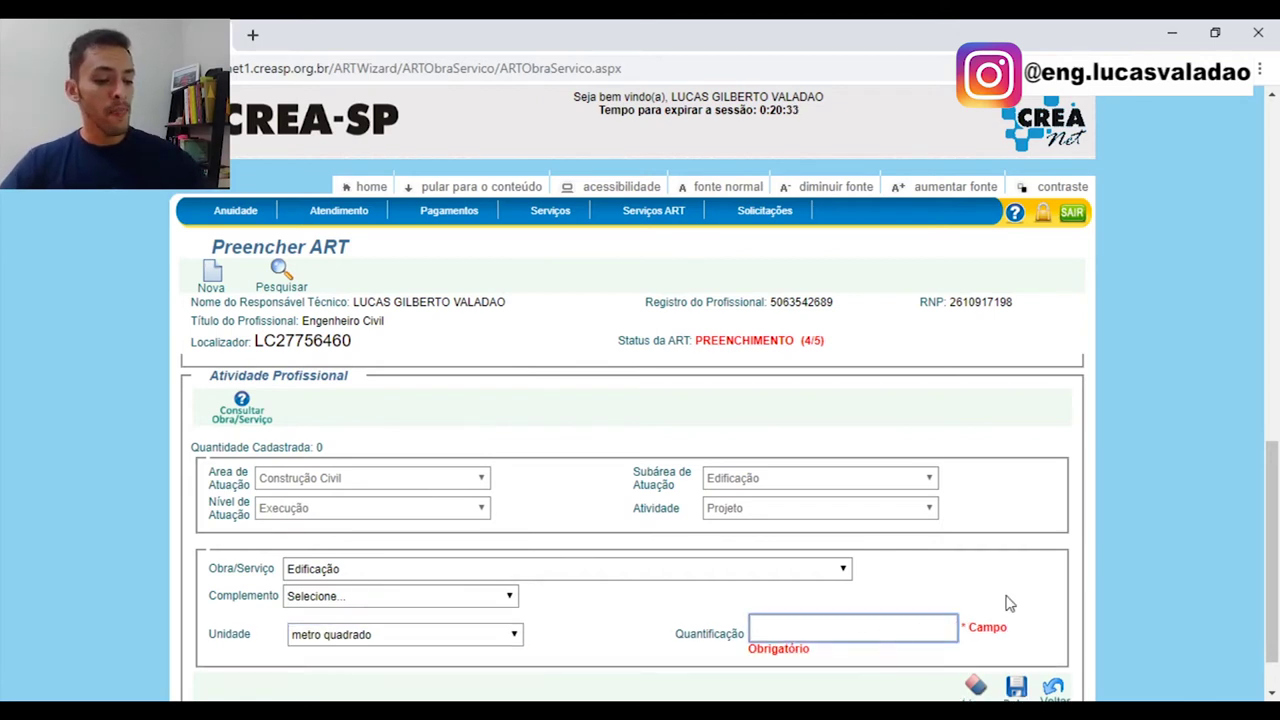
text(70)
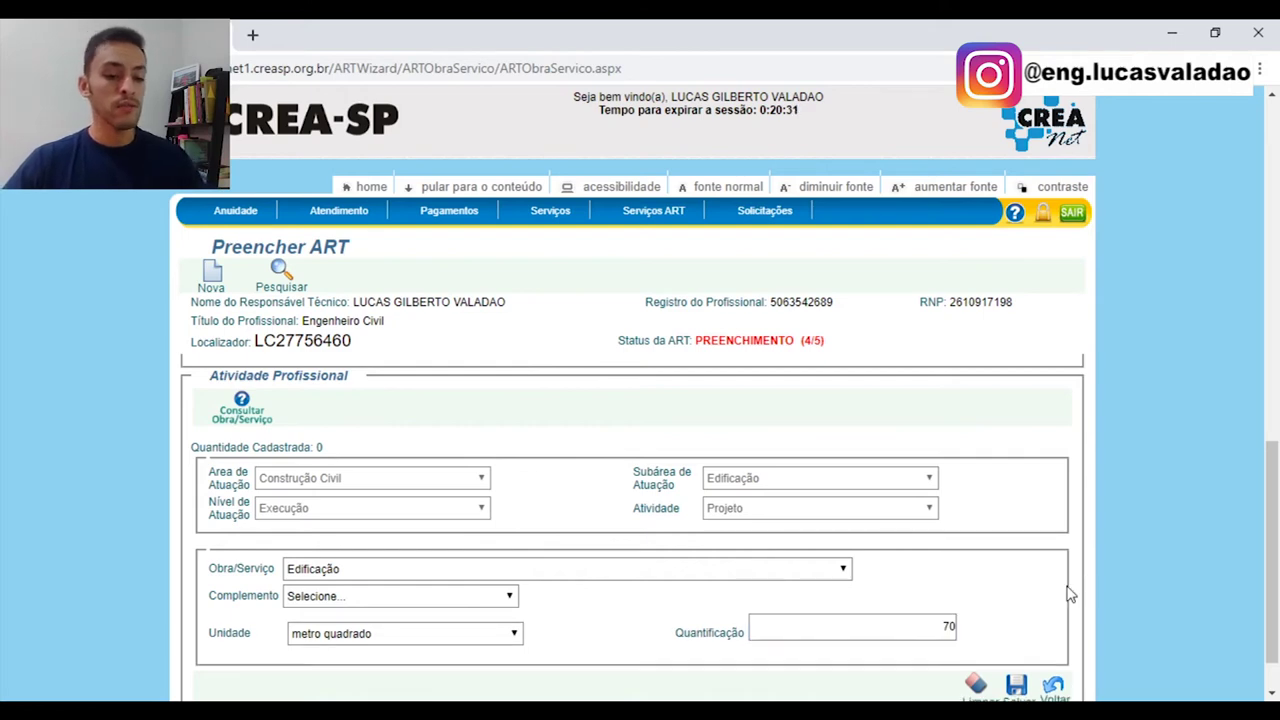
scroll(1087, 588, down, 1)
click(1018, 637)
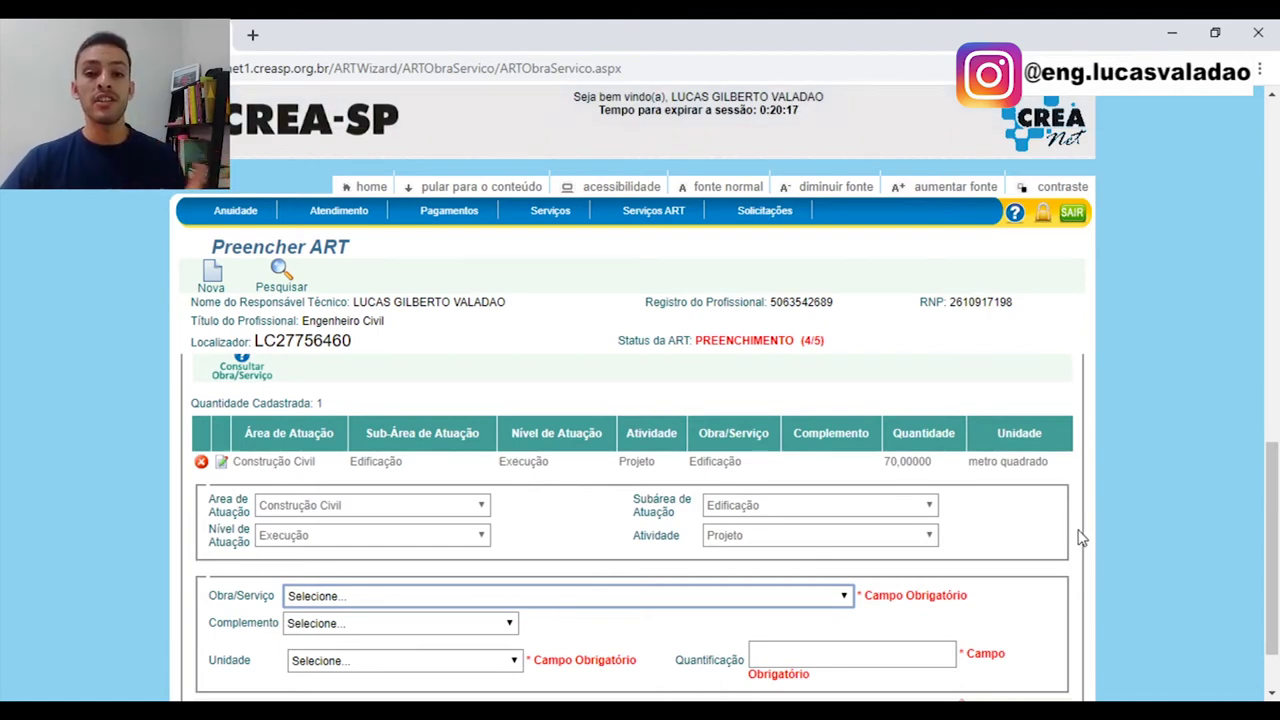
Step: Register the Projeto activity row, leaving the entry fields blank for another activity
scroll(1083, 533, down, 1)
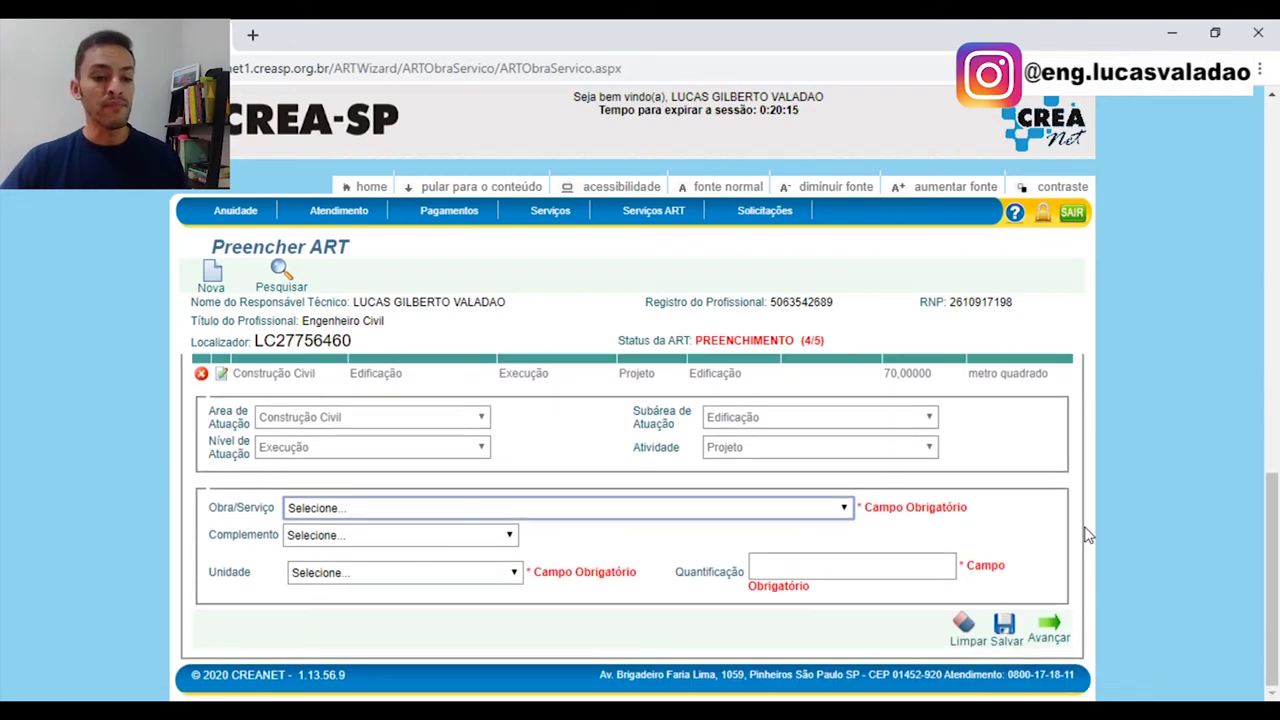
click(1052, 635)
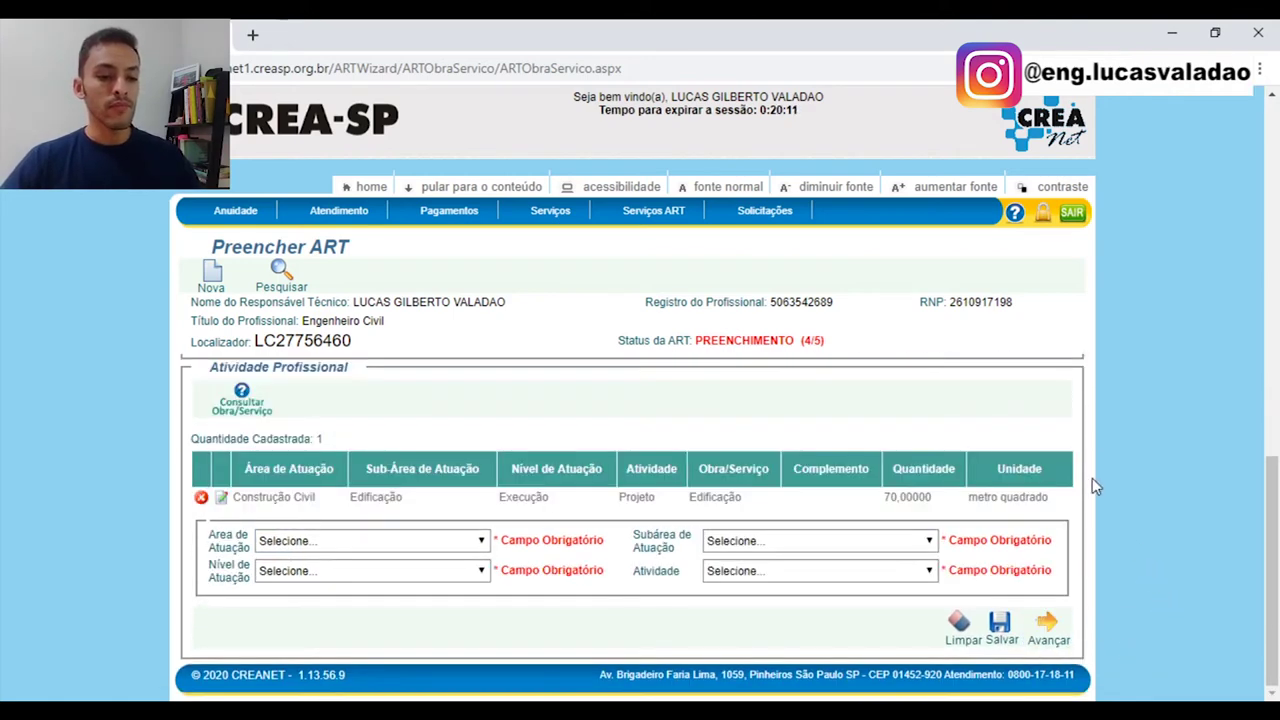
Step: Choose Construção Civil as the area, Execução as the level and Edificação as the sub-area
click(389, 547)
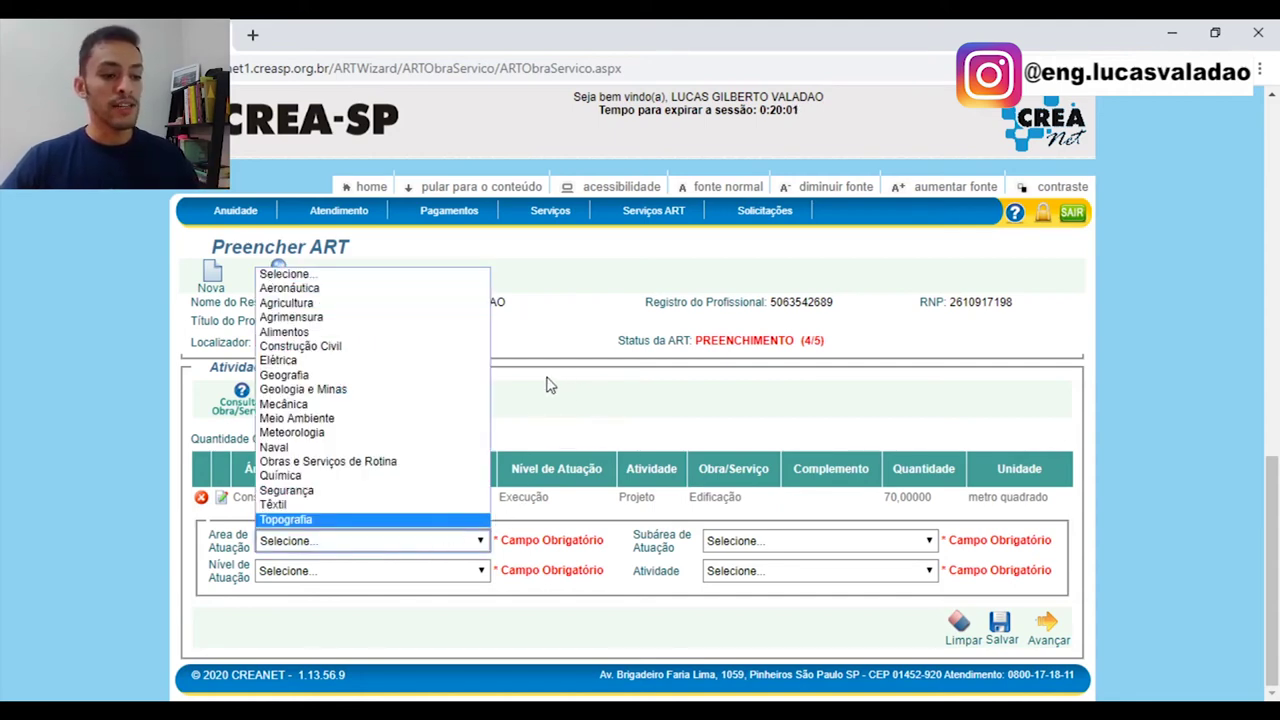
click(338, 346)
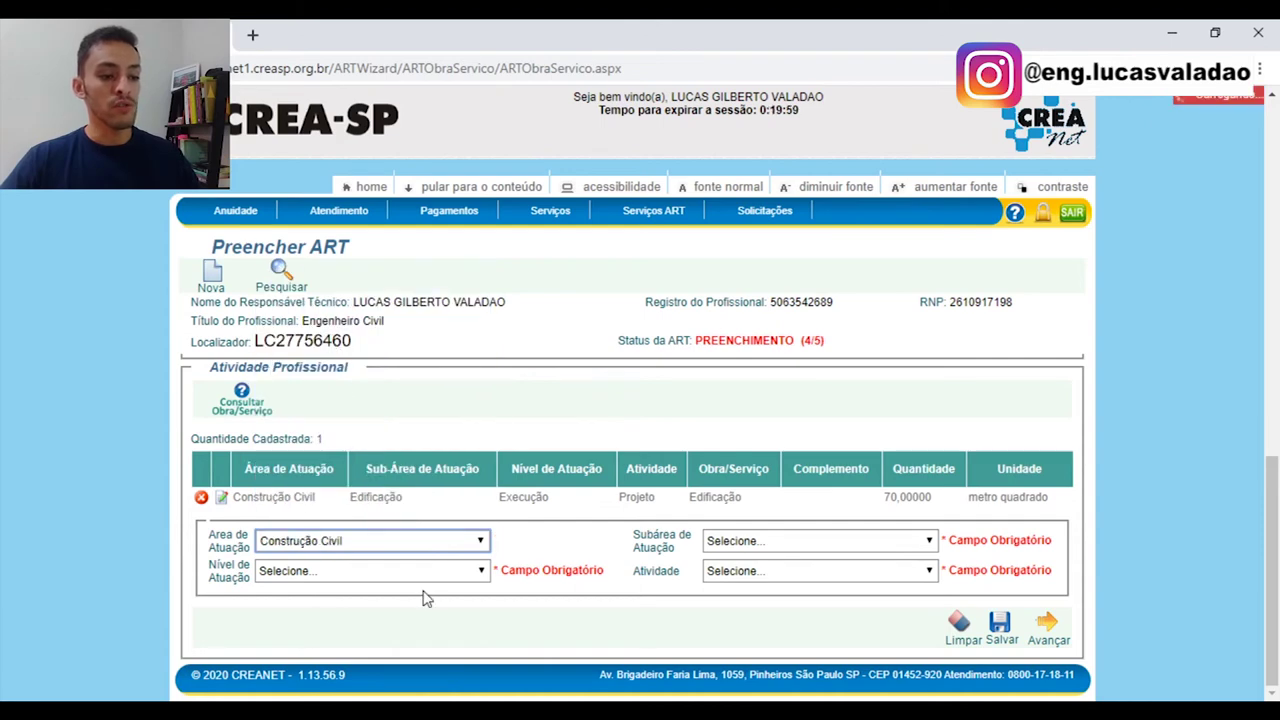
click(476, 574)
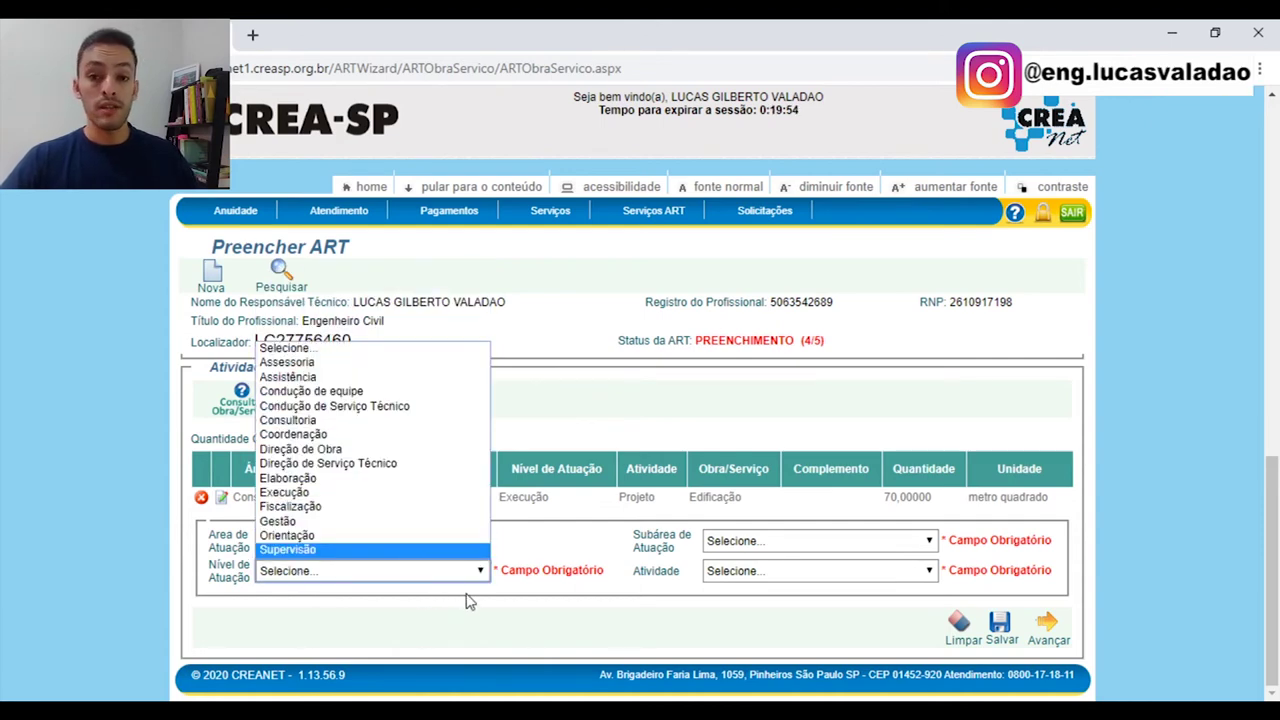
click(290, 492)
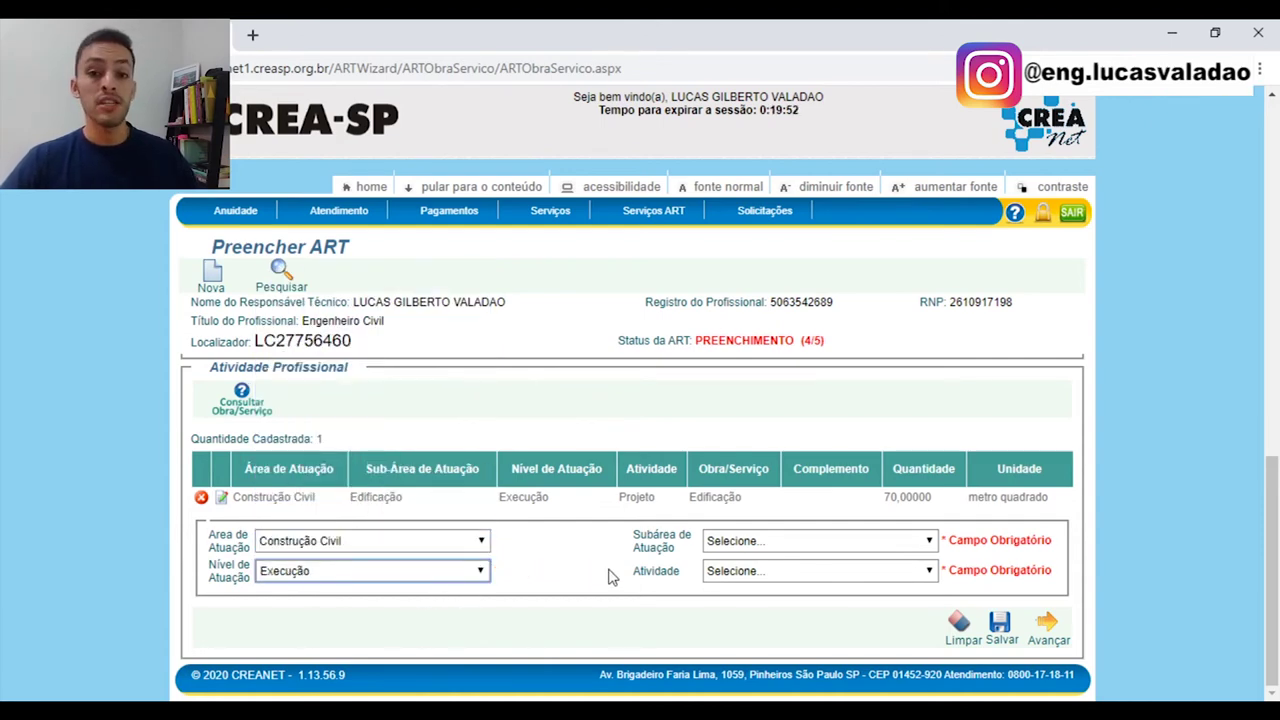
click(820, 549)
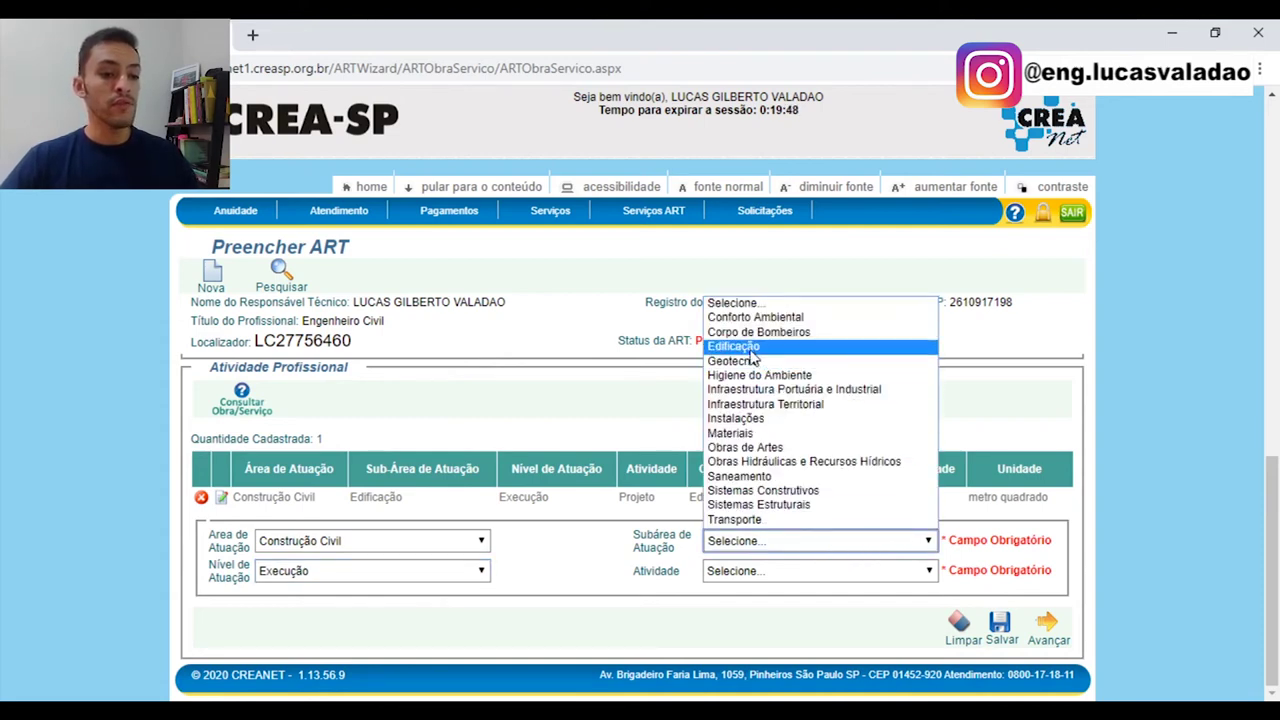
click(752, 346)
Step: Set the activity to Execução and confirm the Execução level and activity choices
click(810, 578)
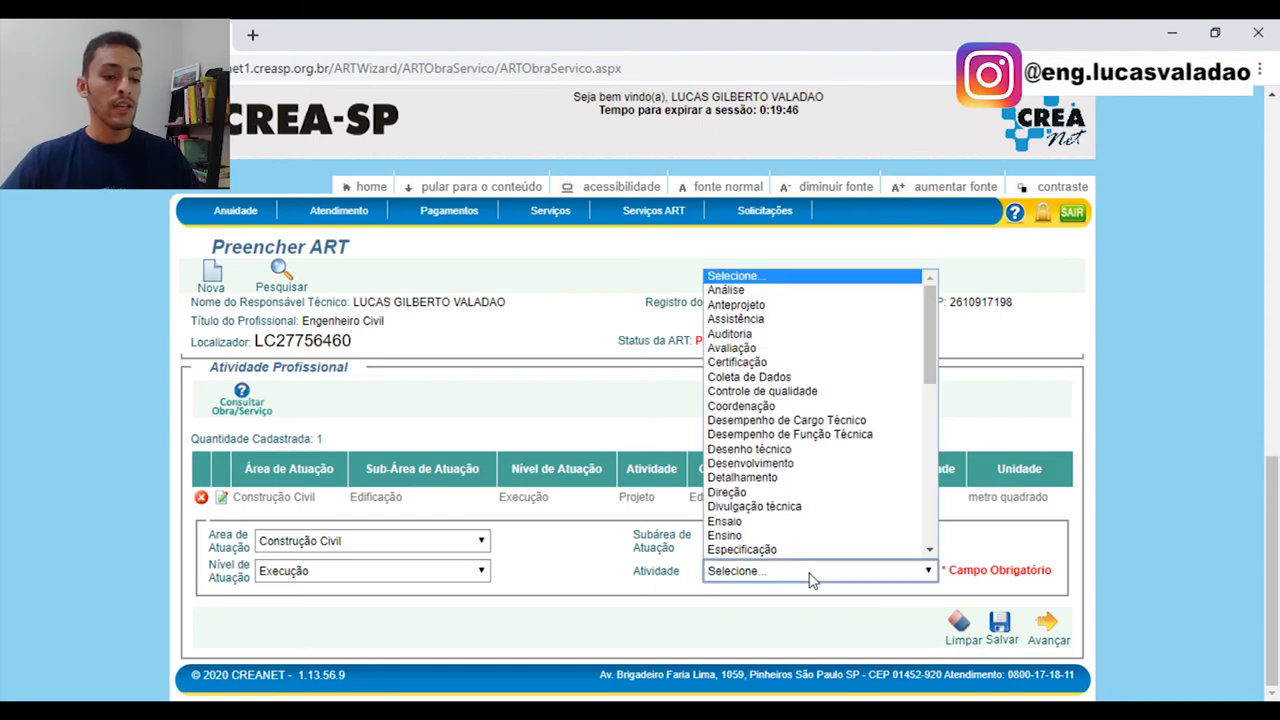
drag(927, 330, 930, 345)
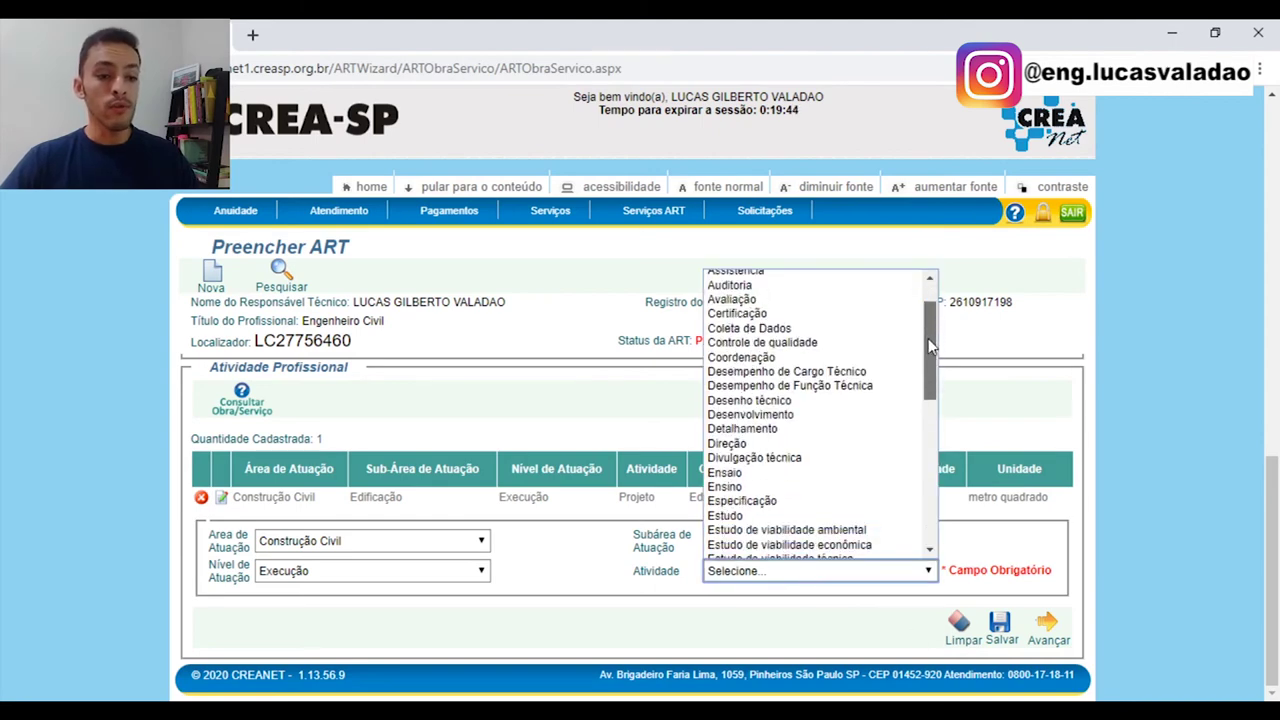
drag(930, 345, 924, 375)
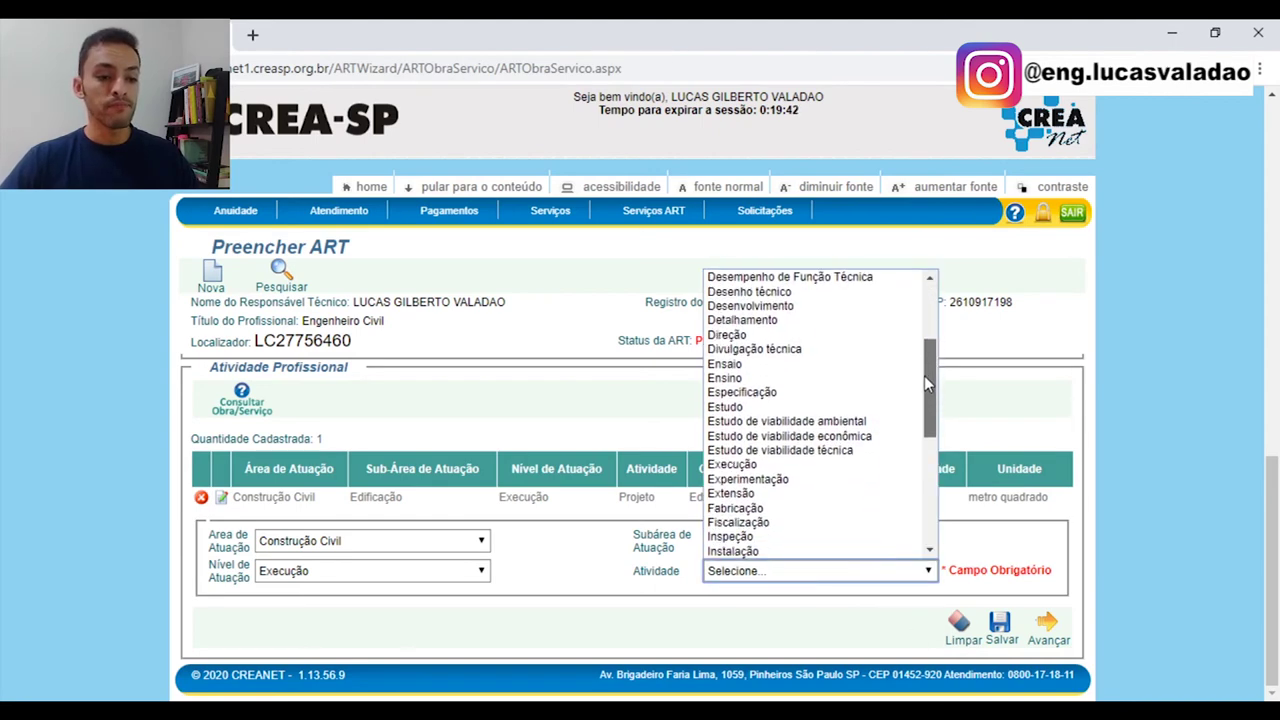
click(781, 468)
click(621, 615)
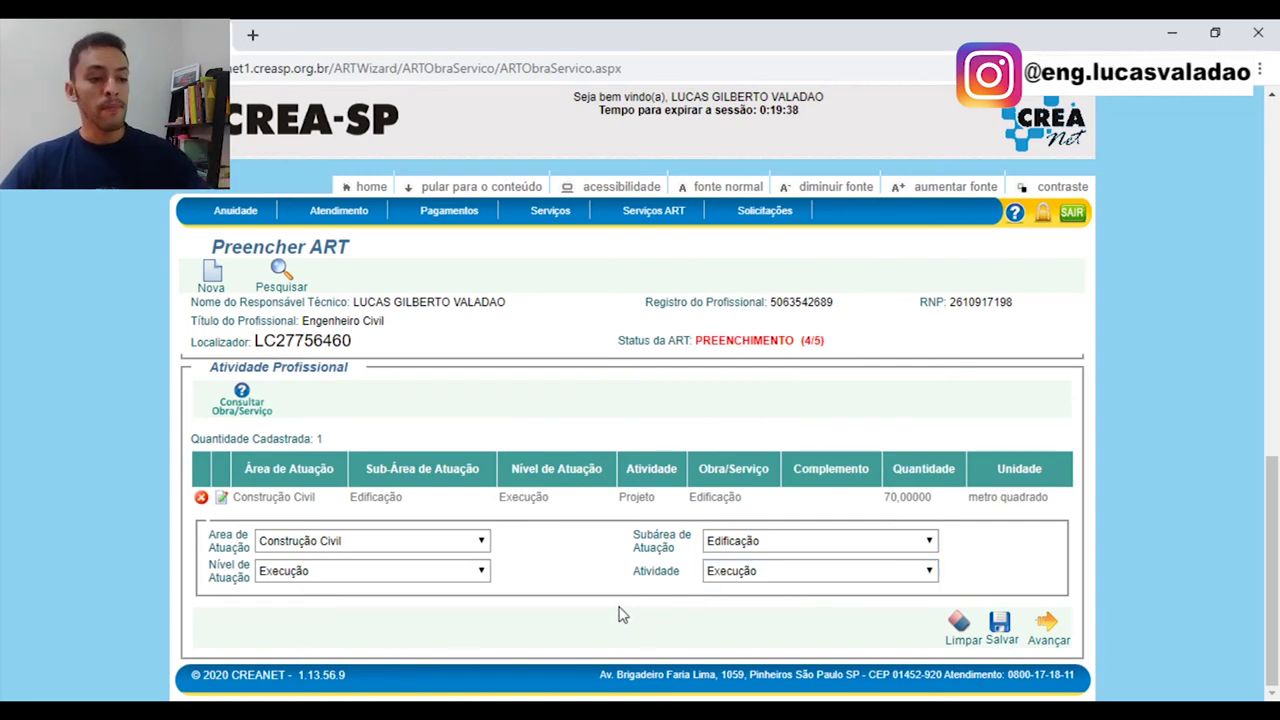
click(302, 571)
click(732, 580)
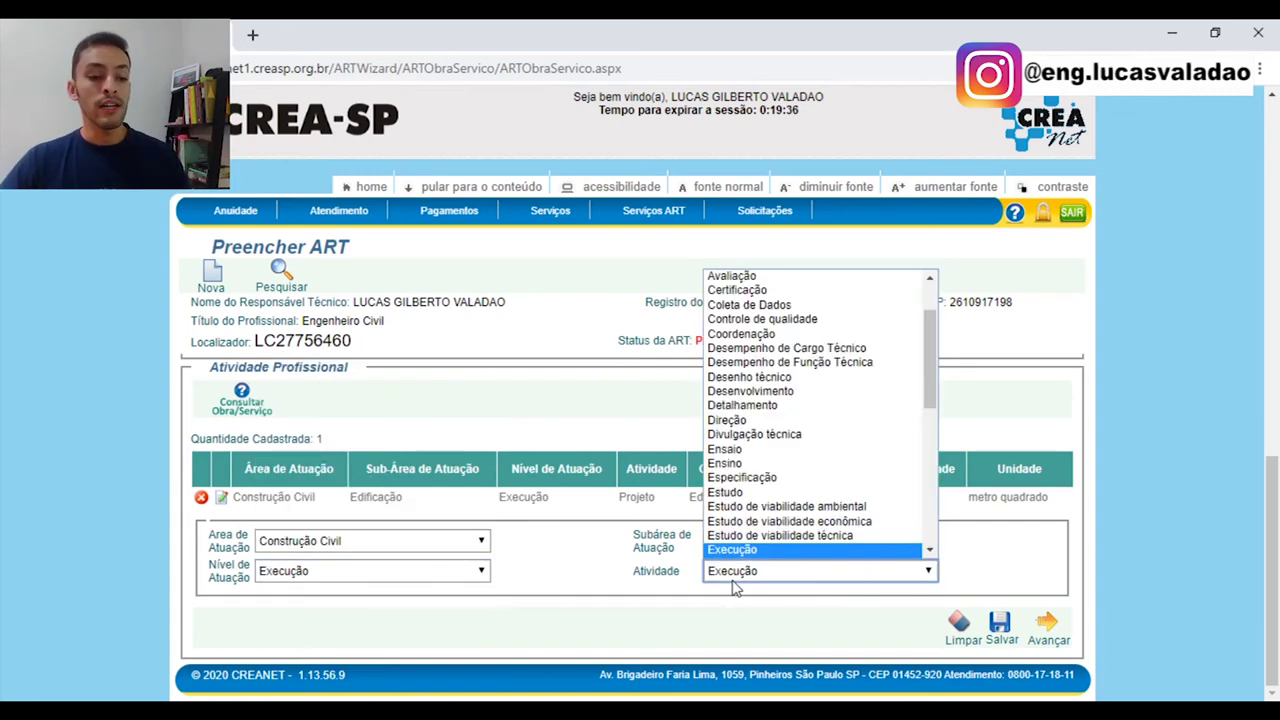
click(735, 592)
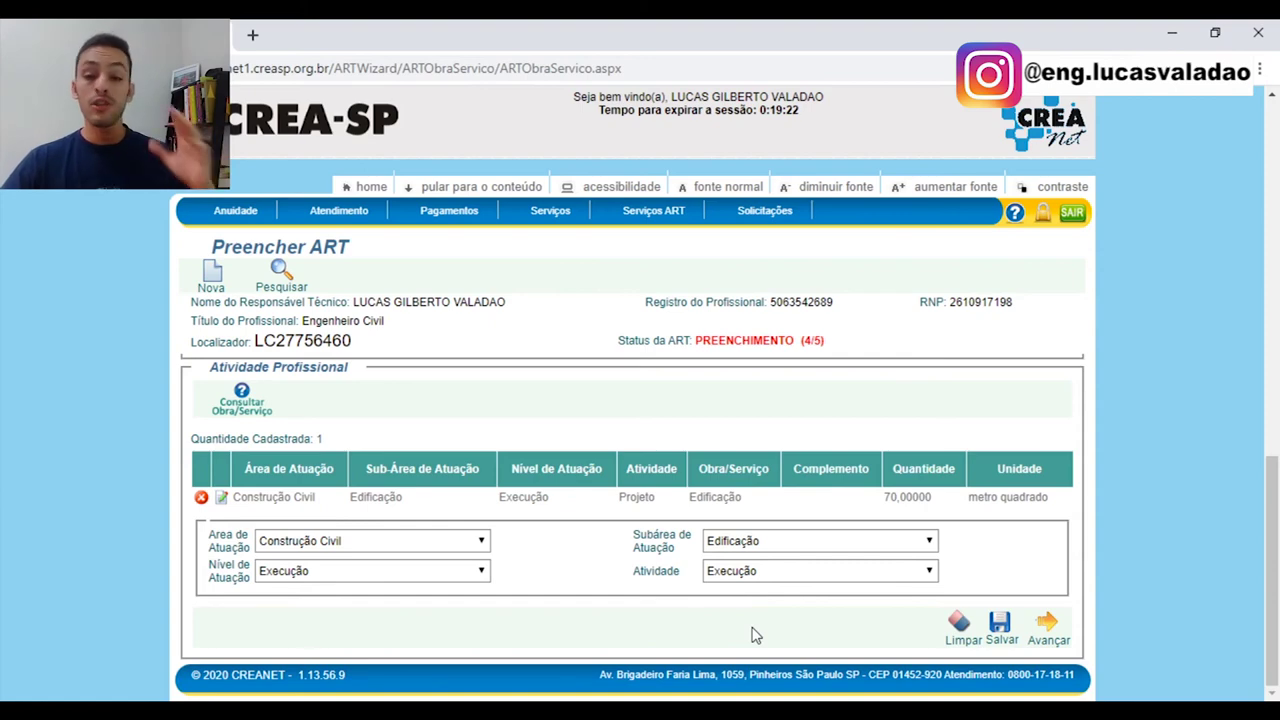
Step: Save the classification and choose Edificação as the work/service
click(1000, 628)
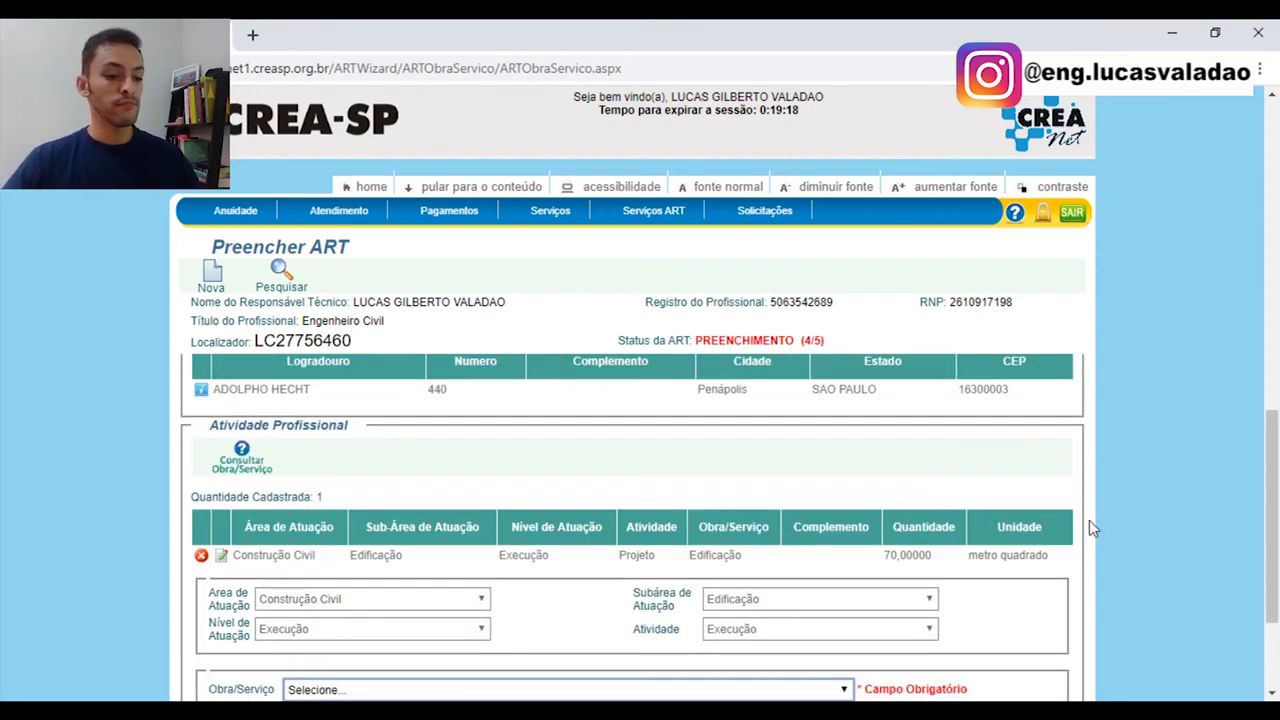
scroll(1091, 527, down, 2)
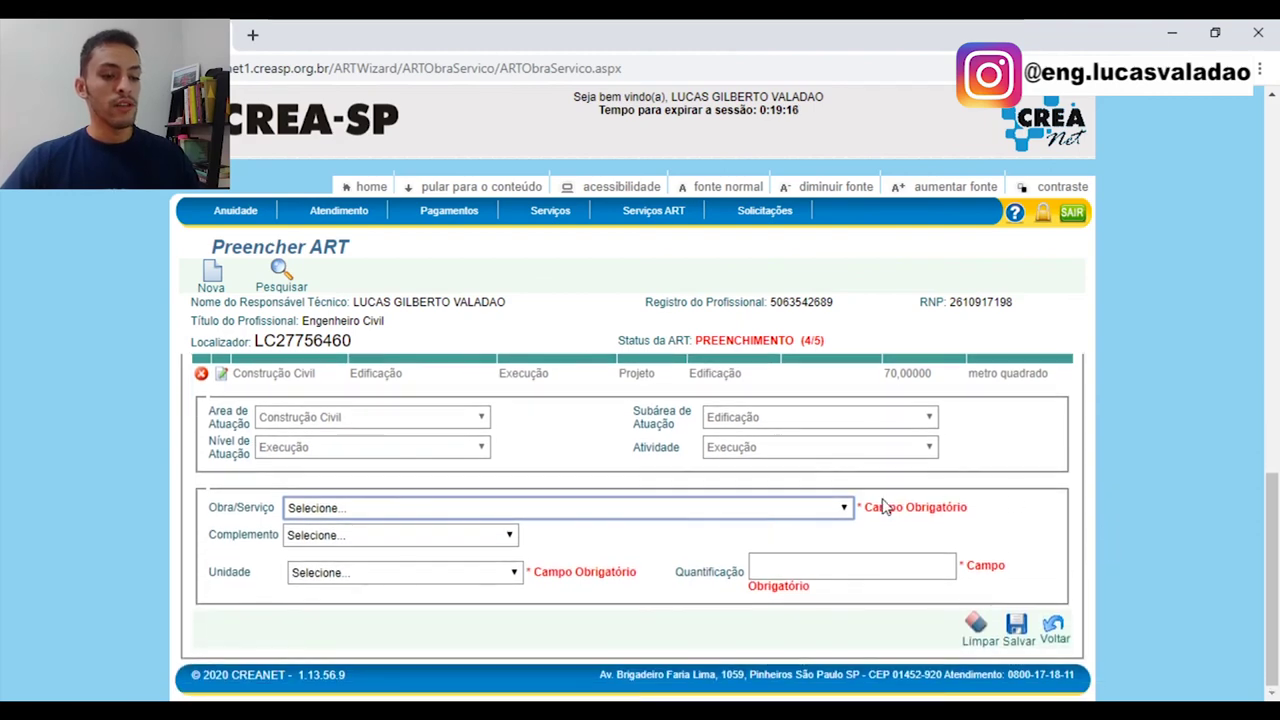
click(841, 509)
key(e)
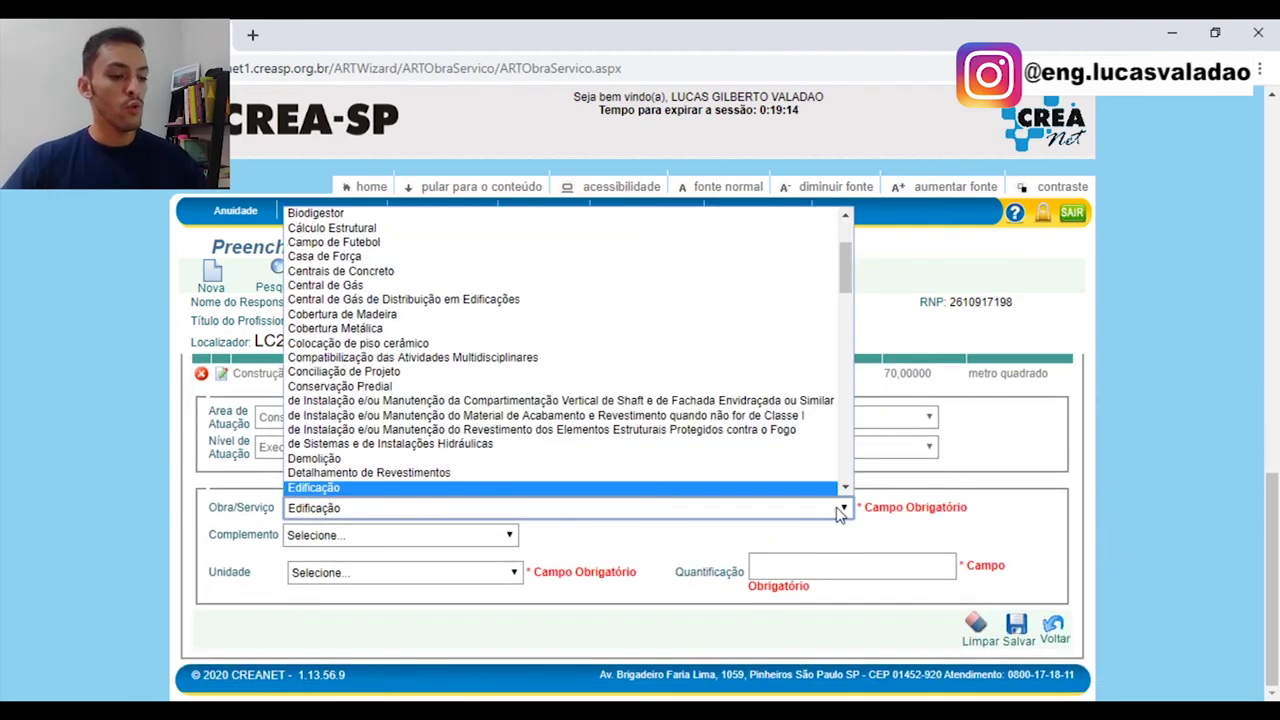
key(Return)
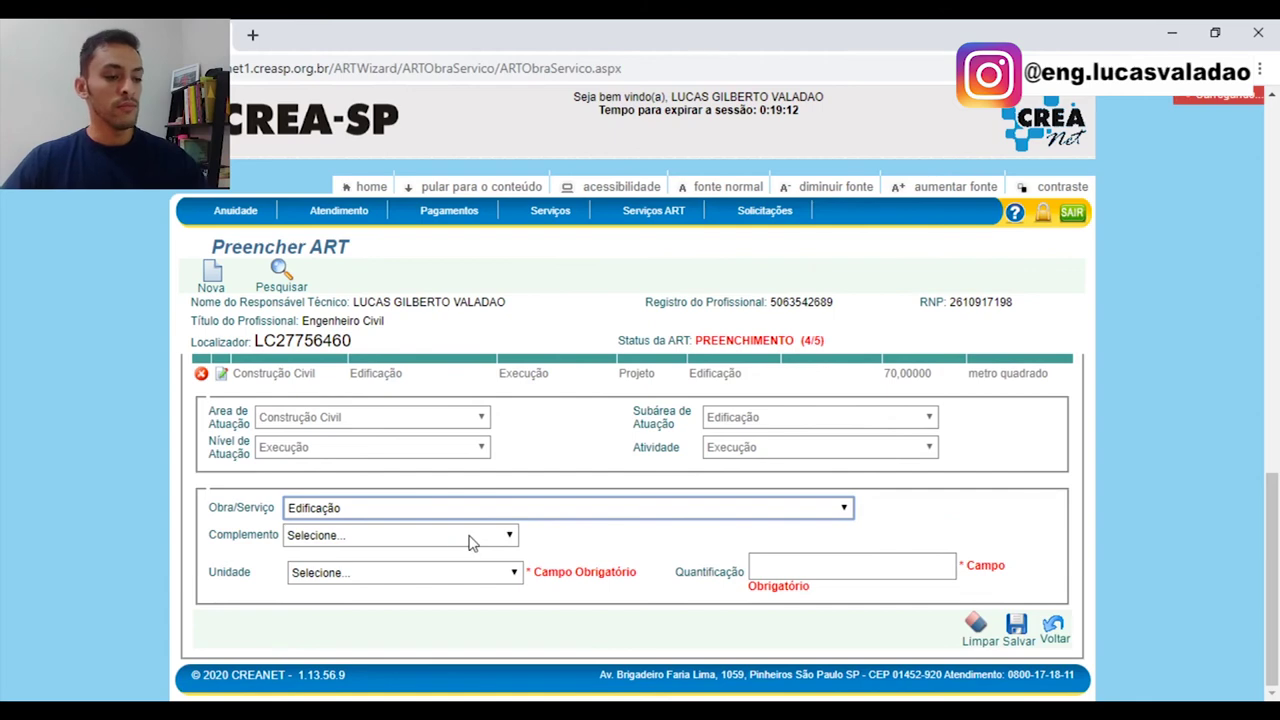
Step: Set the unit to metro quadrado with quantity 70 and save the Execução activity
scroll(425, 623, down, 2)
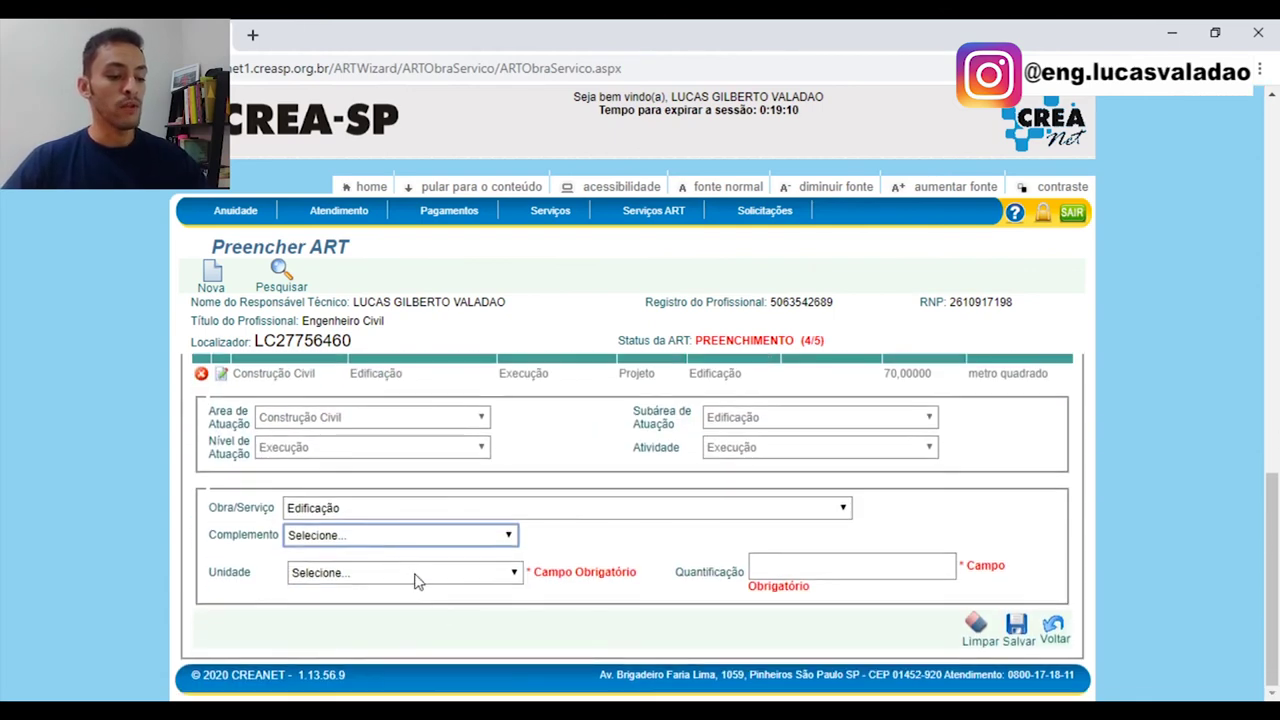
click(417, 582)
text(metro quadrado)
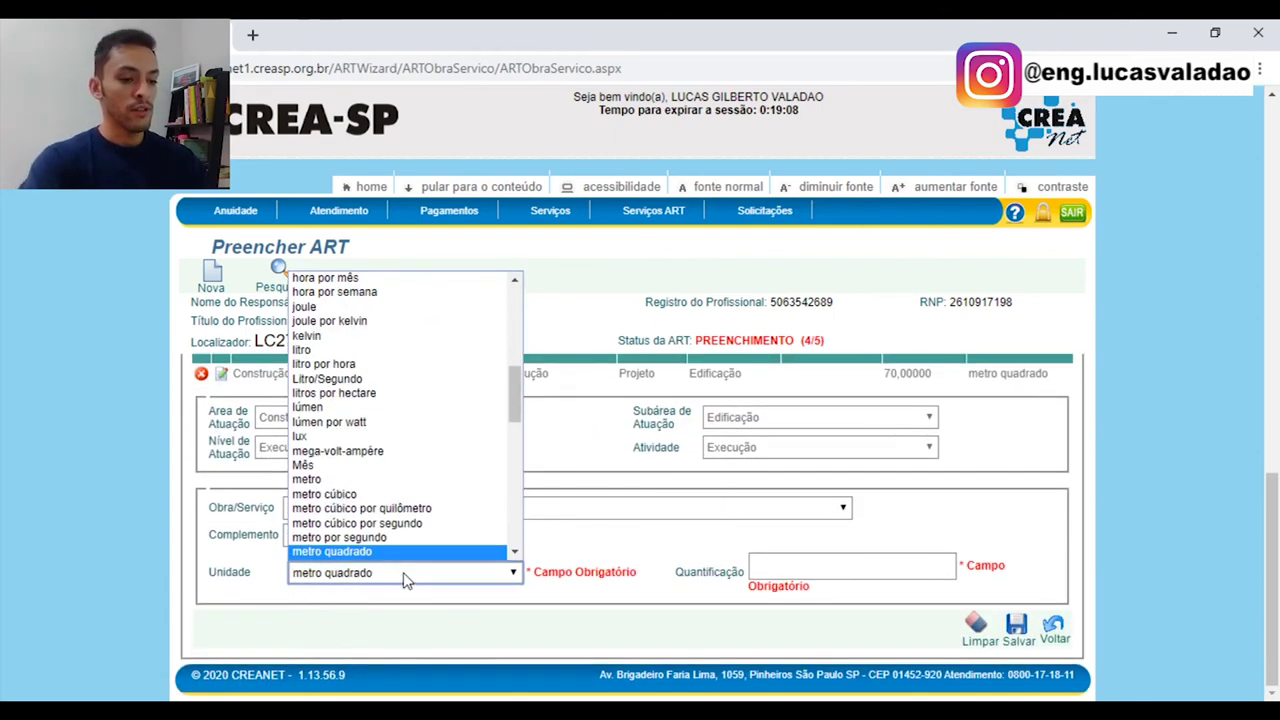
key(Return)
click(801, 568)
text(70)
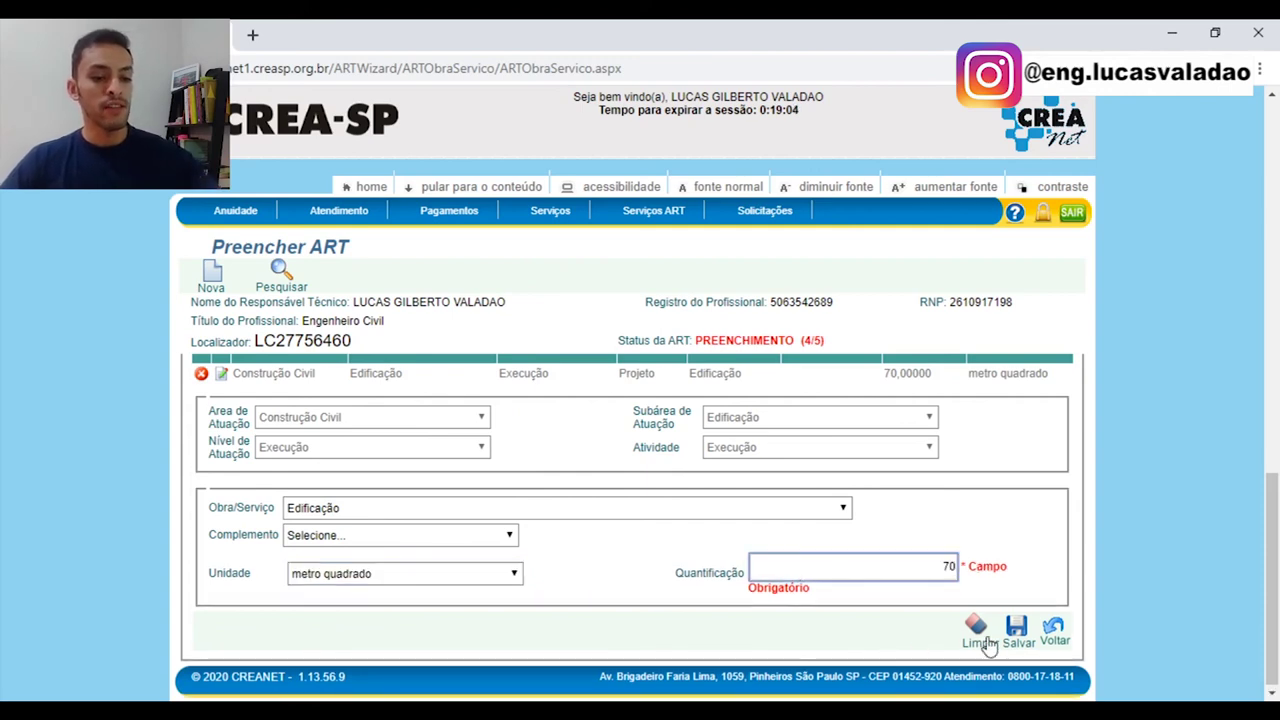
click(1017, 628)
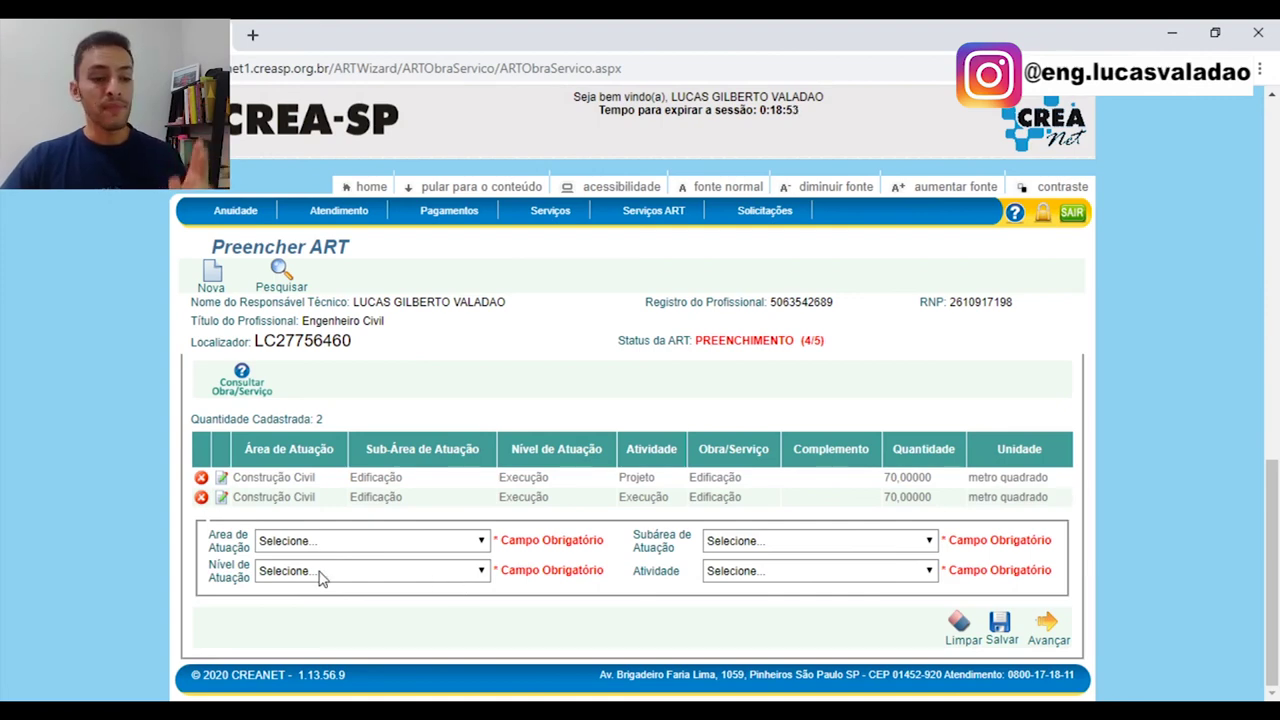
Step: Highlight the Projeto and Execução rows' values to compare the two 70 m² activities
drag(287, 483, 403, 476)
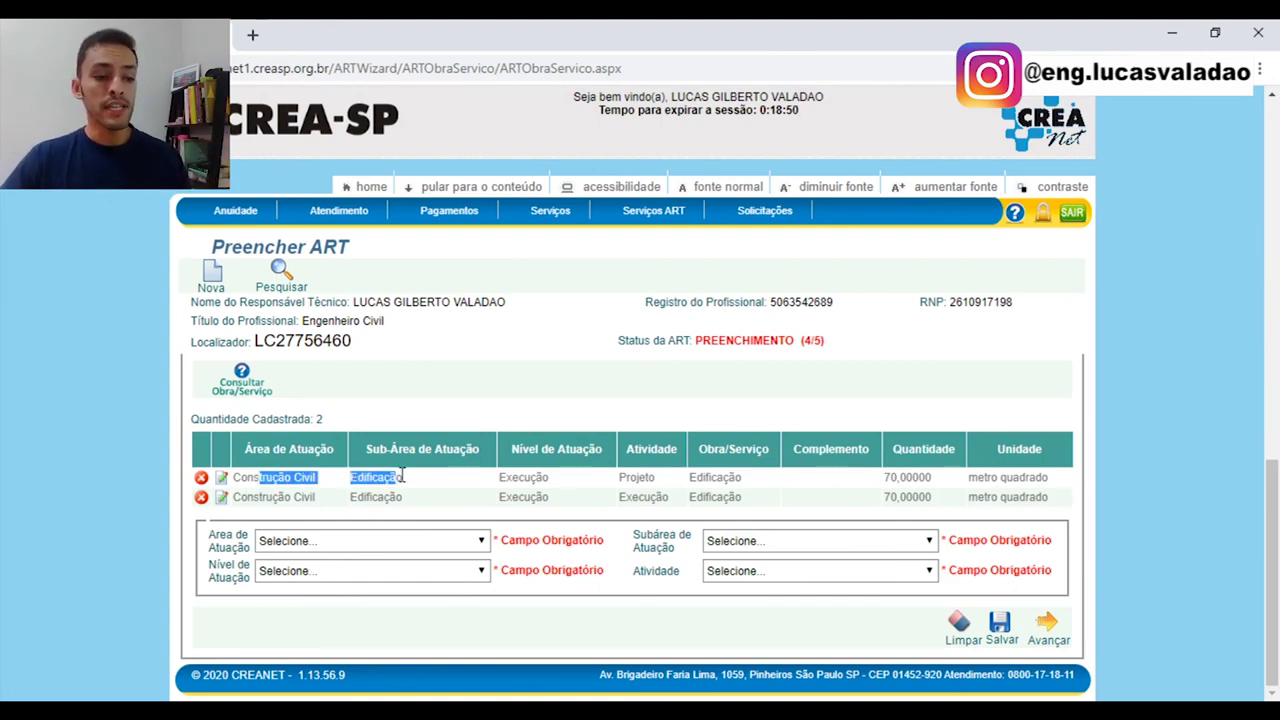
drag(490, 481, 524, 472)
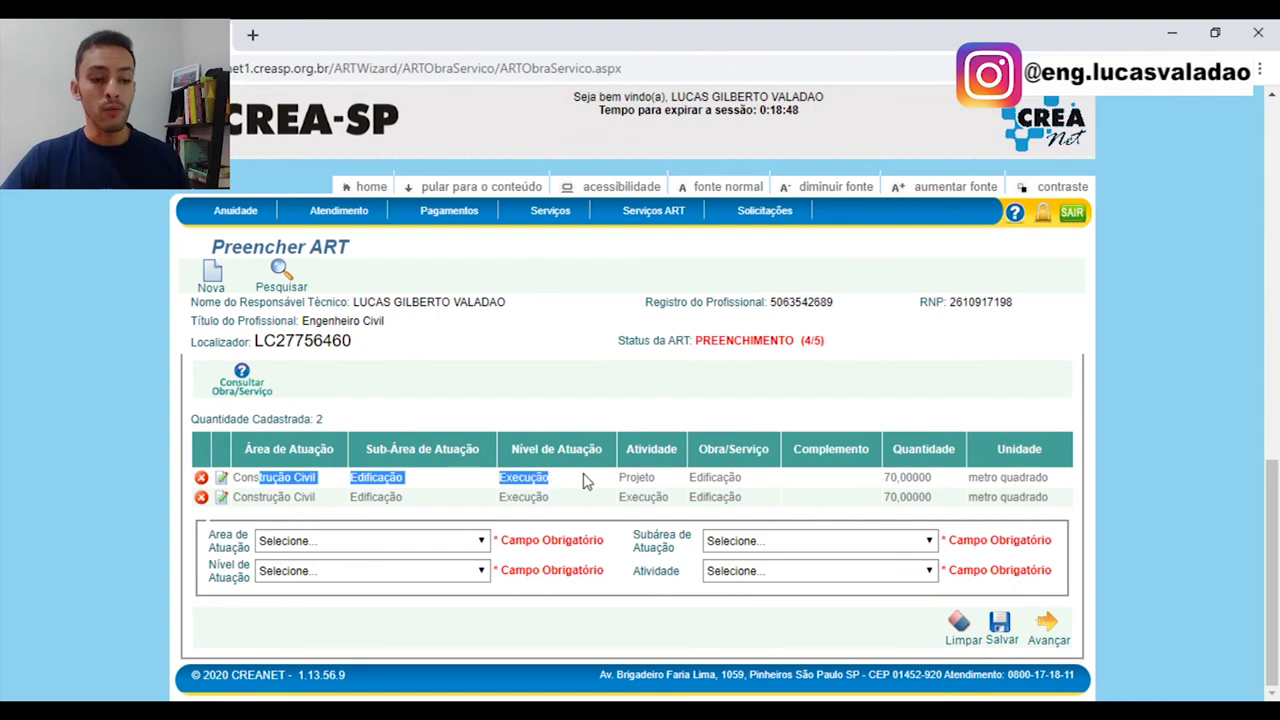
drag(621, 476, 703, 481)
click(476, 507)
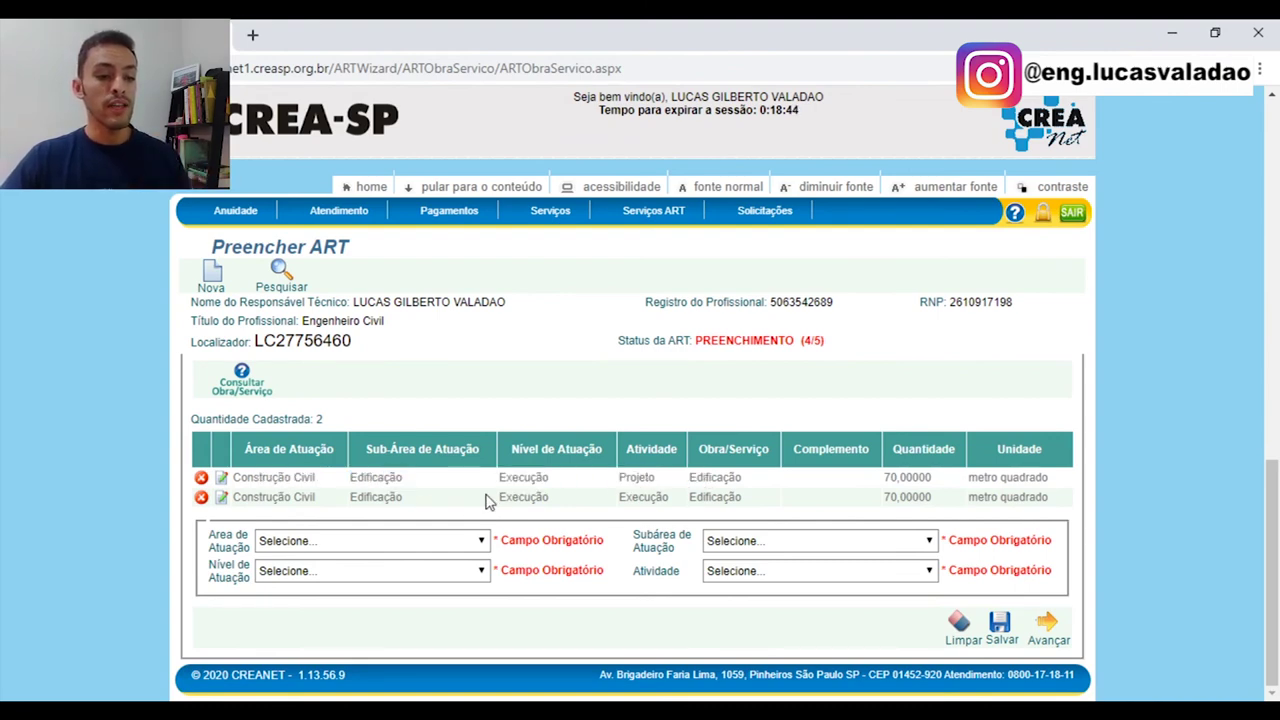
drag(497, 499, 931, 505)
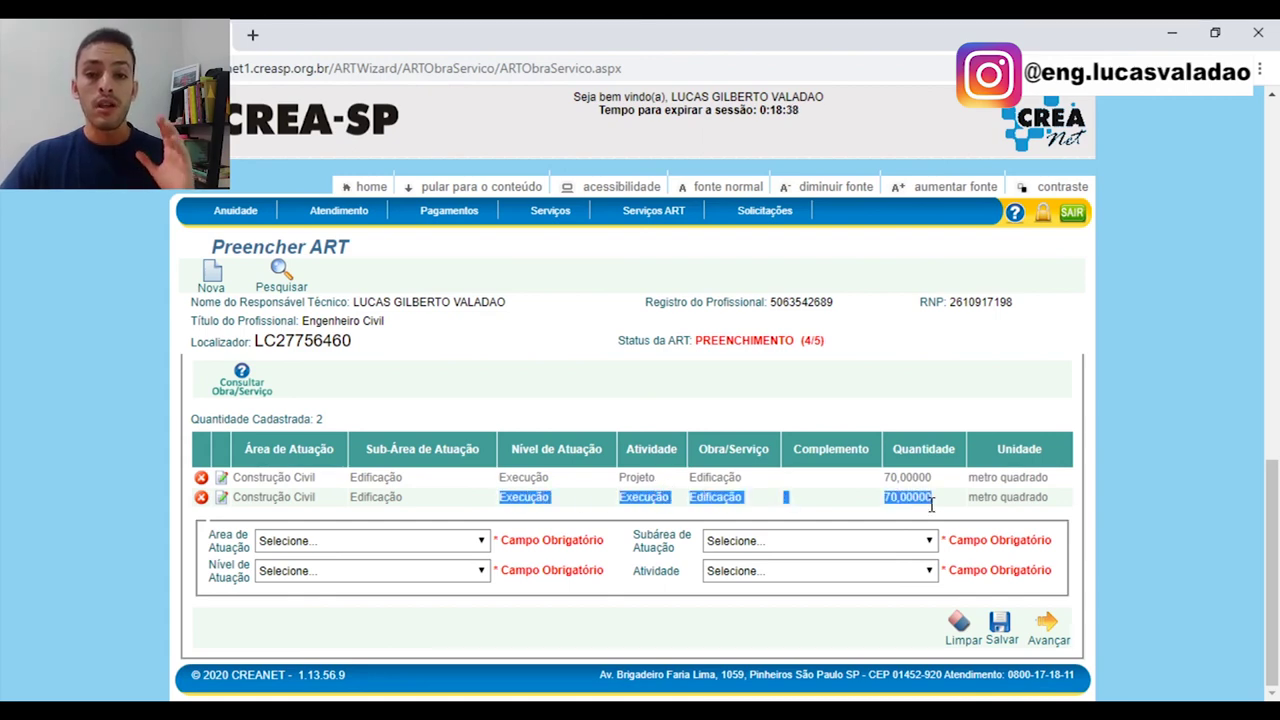
click(855, 519)
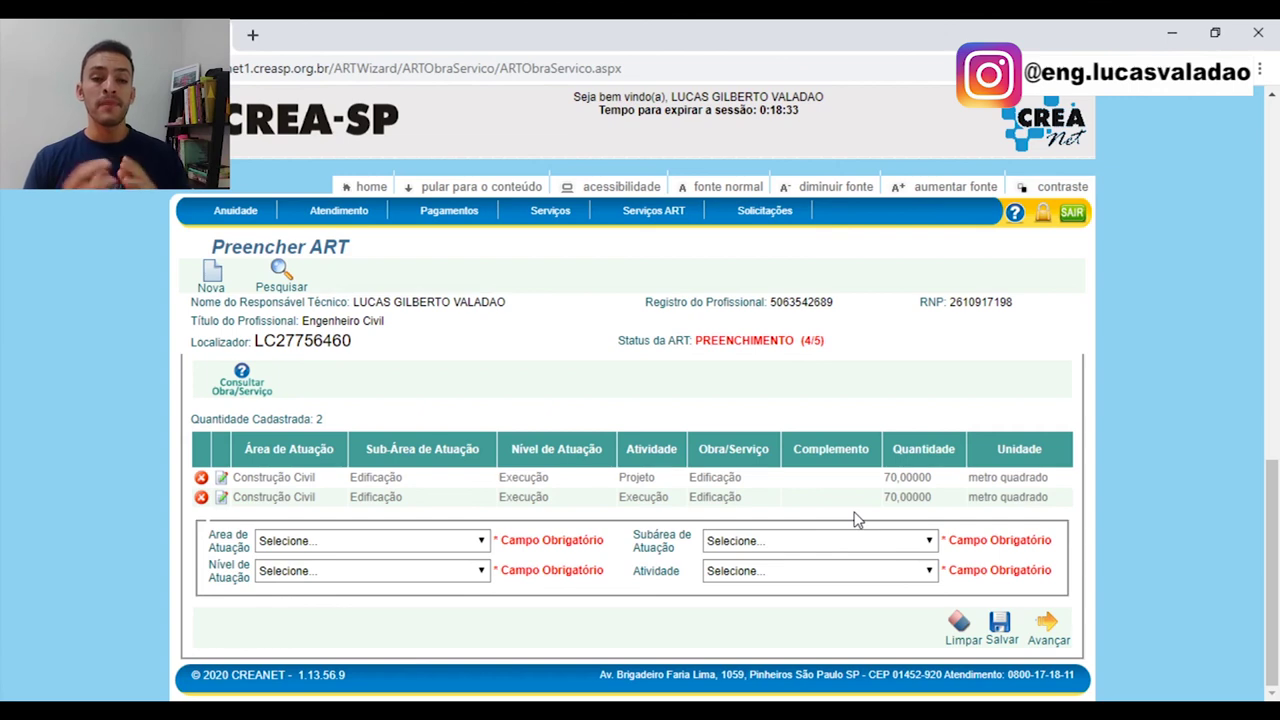